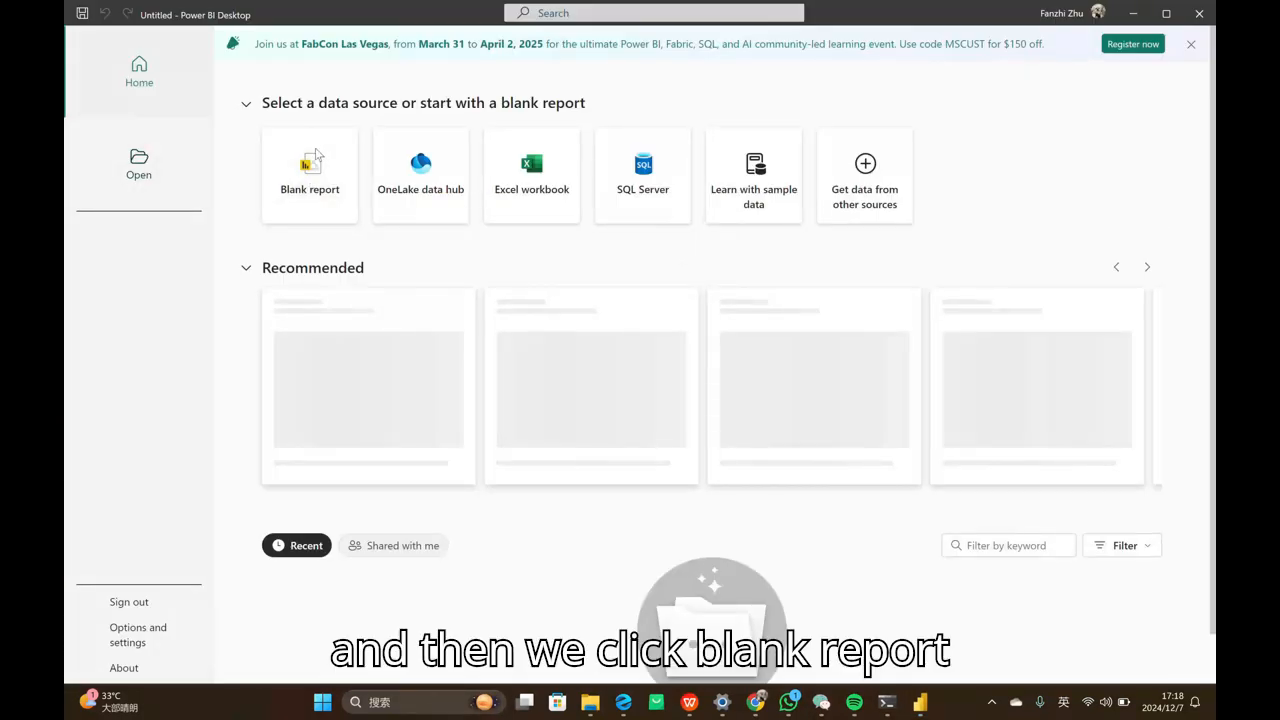
Start a blank report and view the SQL Server connection options without connecting
left_click(314, 170)
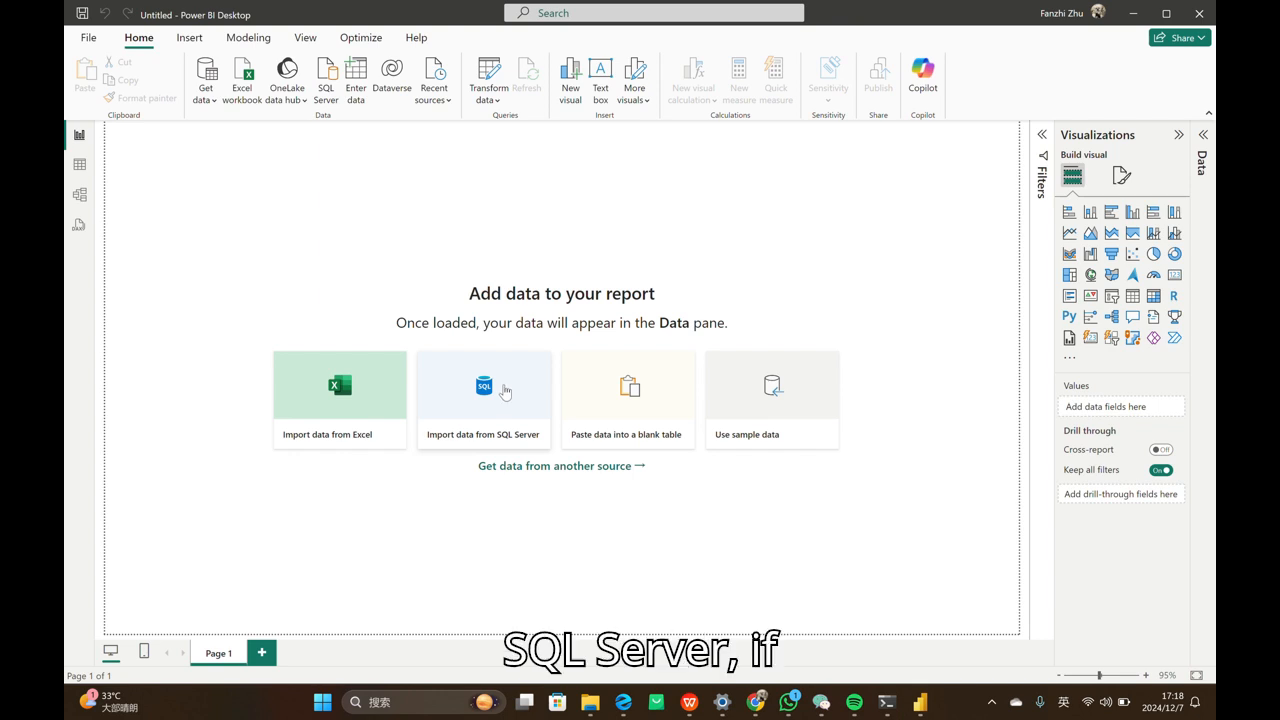
left_click(505, 386)
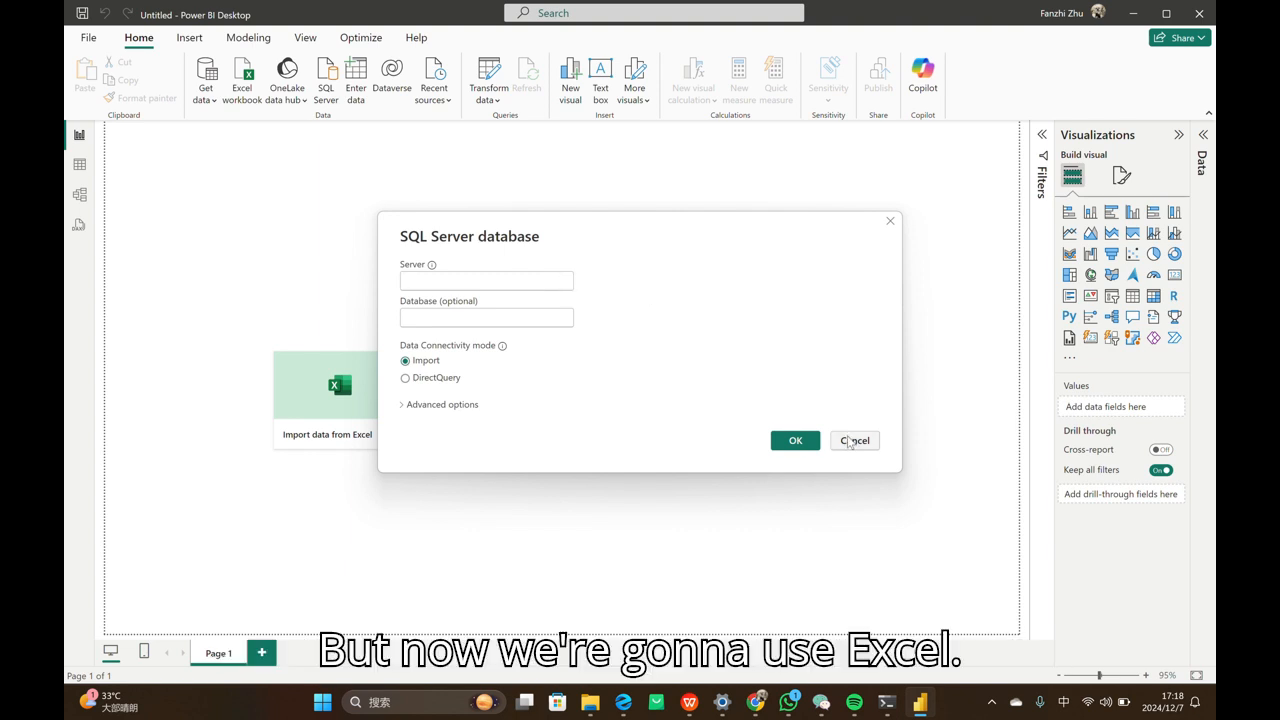
left_click(852, 441)
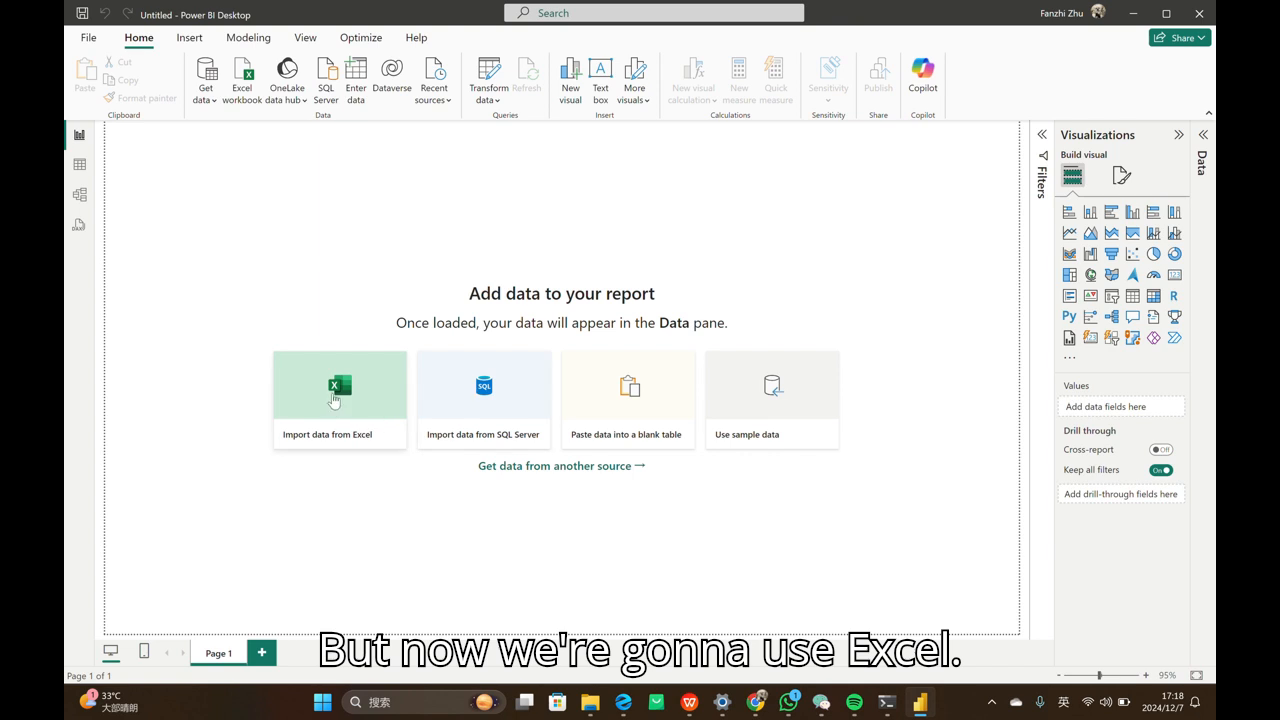
Import the GG BOND sheet from the Excel workbook GG BOND.xlsx in the LMCW2022 folder and open it for transformation
left_click(338, 398)
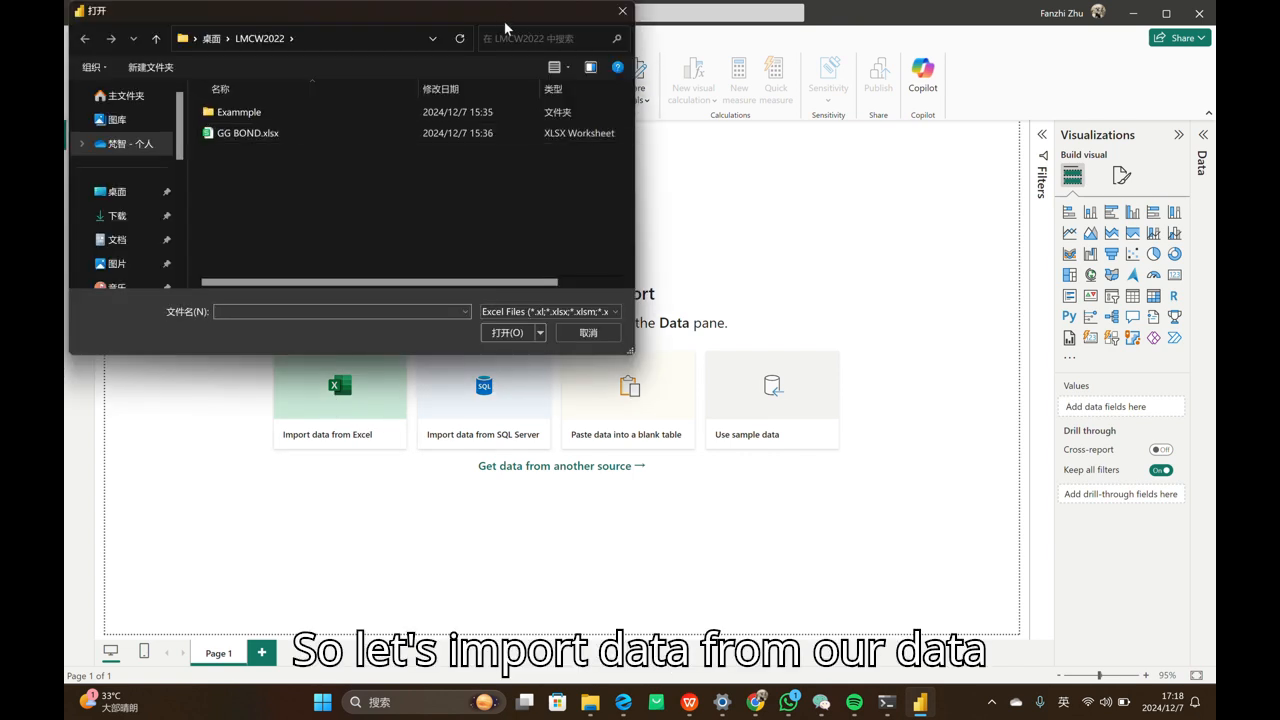
left_click_drag(504, 21, 774, 151)
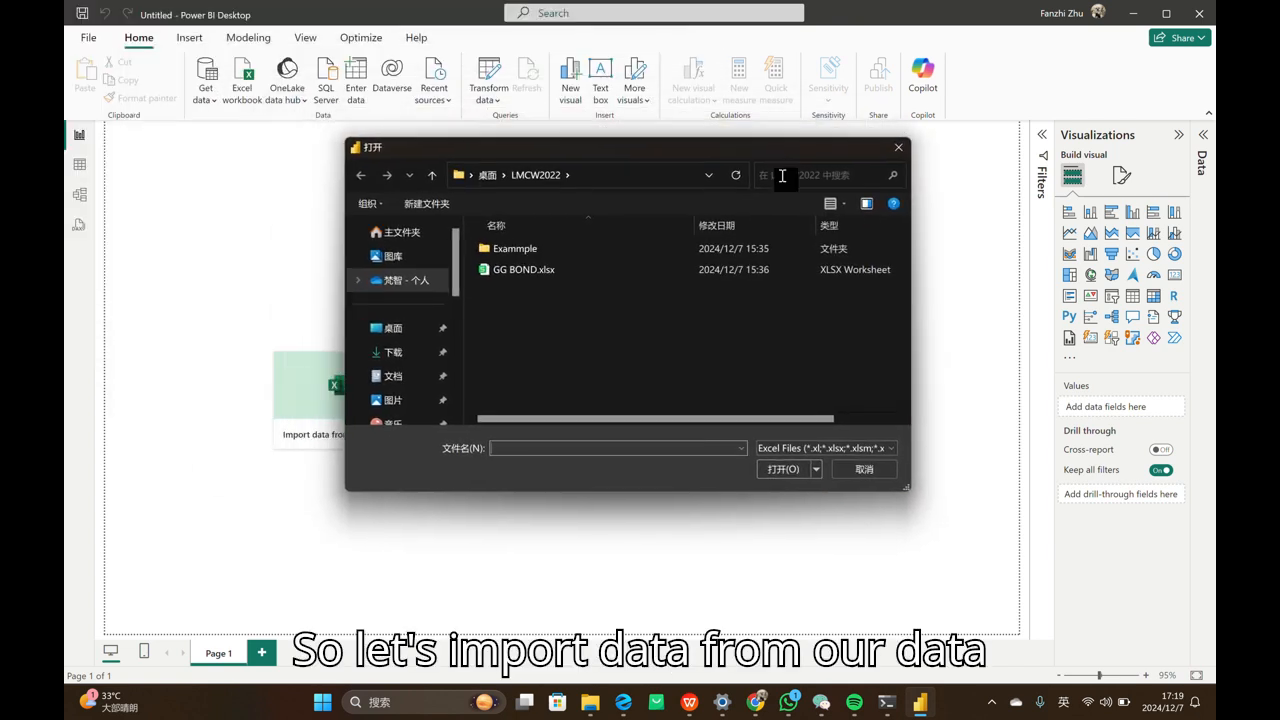
left_click(573, 272)
left_click(775, 469)
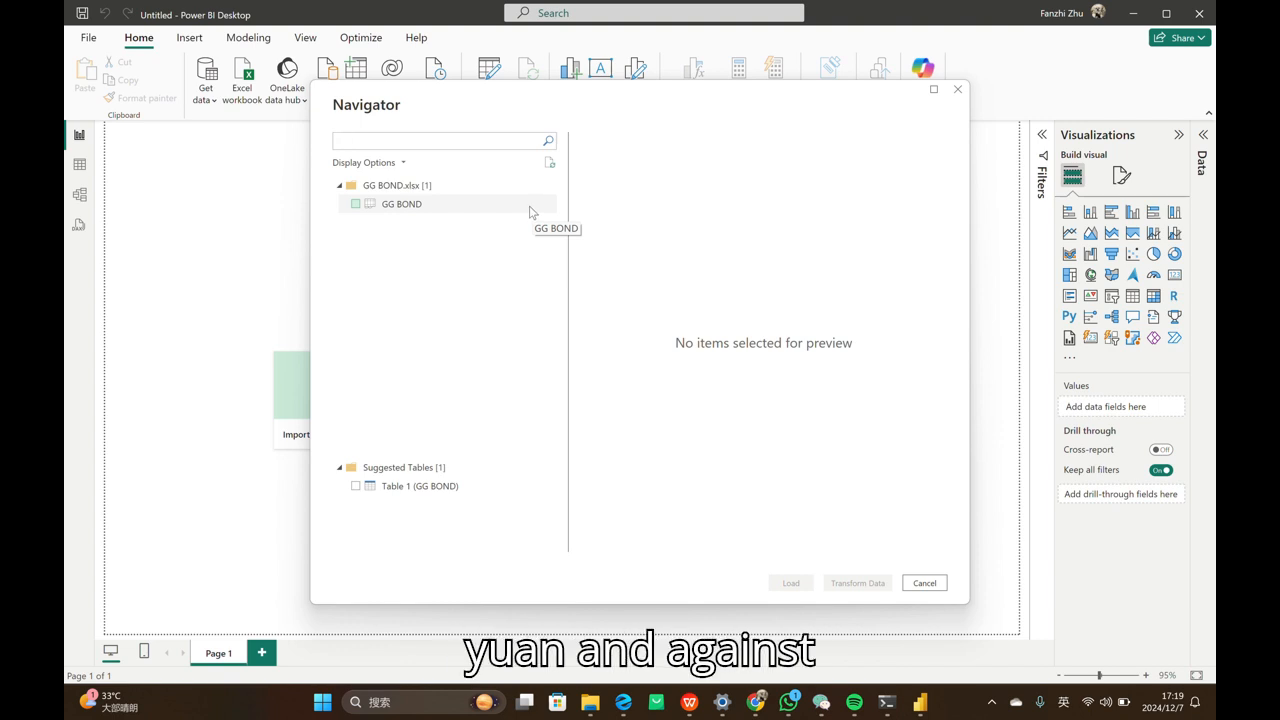
left_click(423, 205)
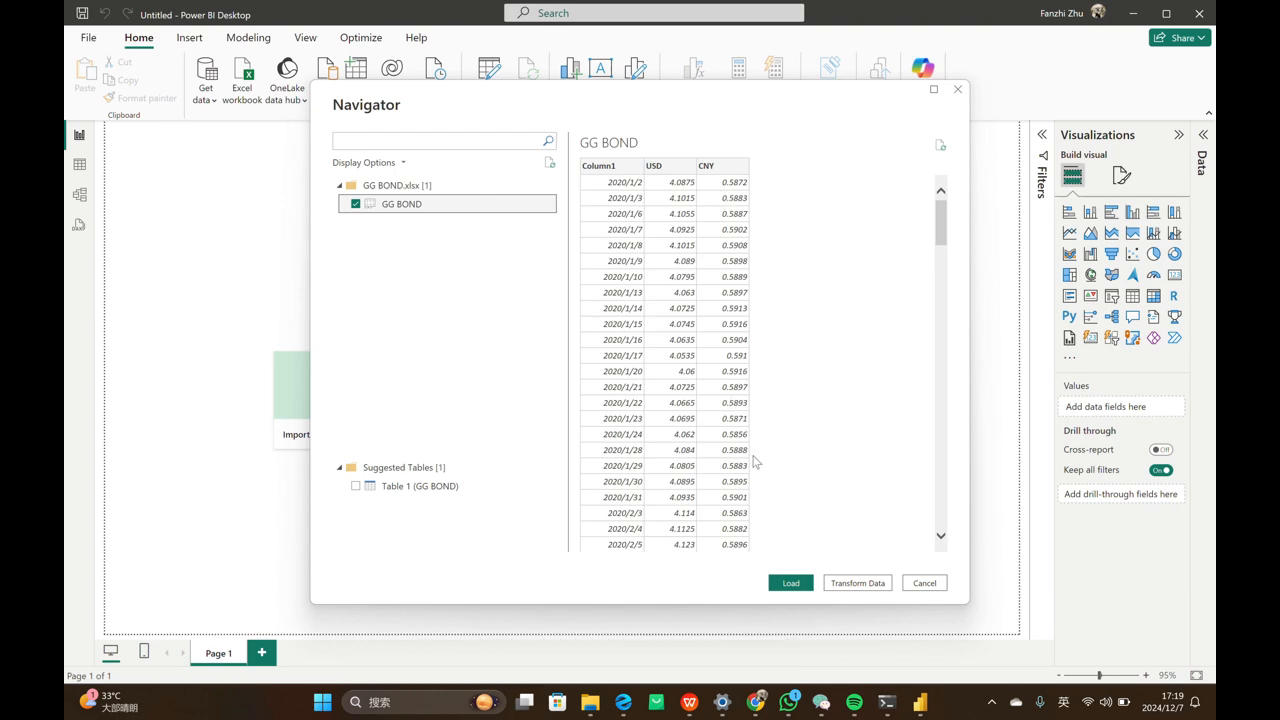
left_click(868, 584)
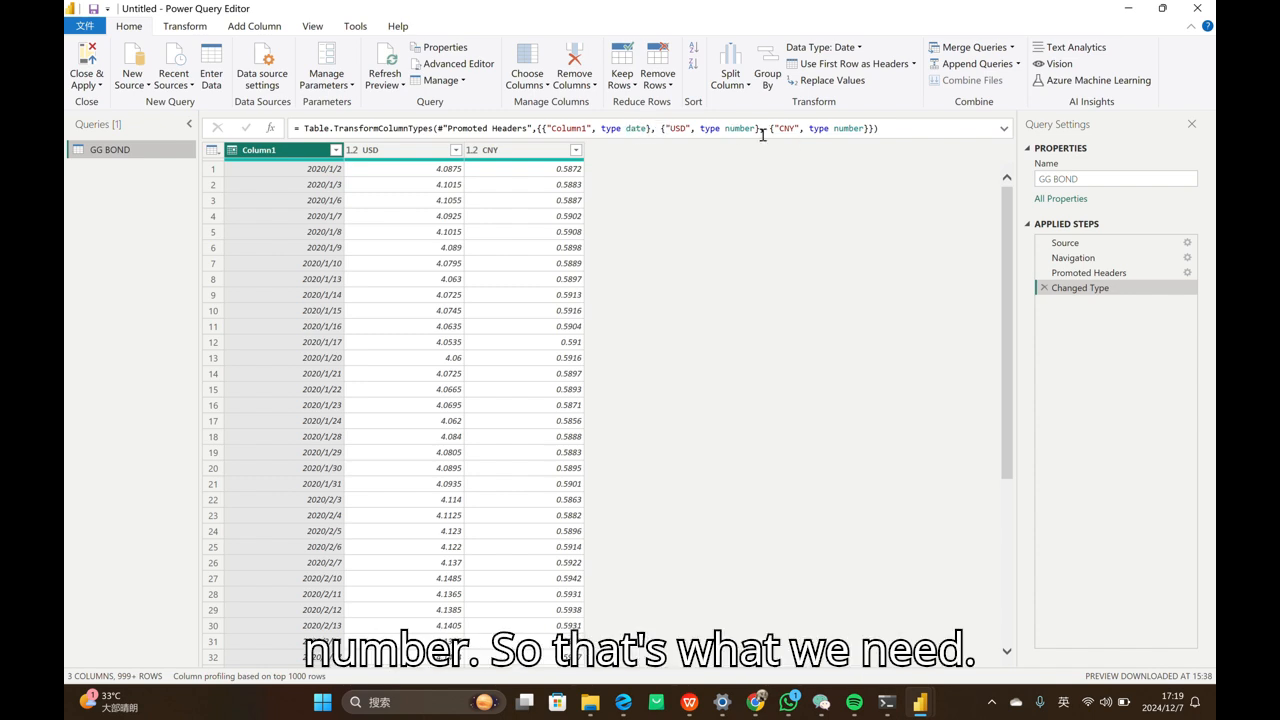
Rename the date column Column1 as Time and apply the query changes to the report
double_click(292, 151)
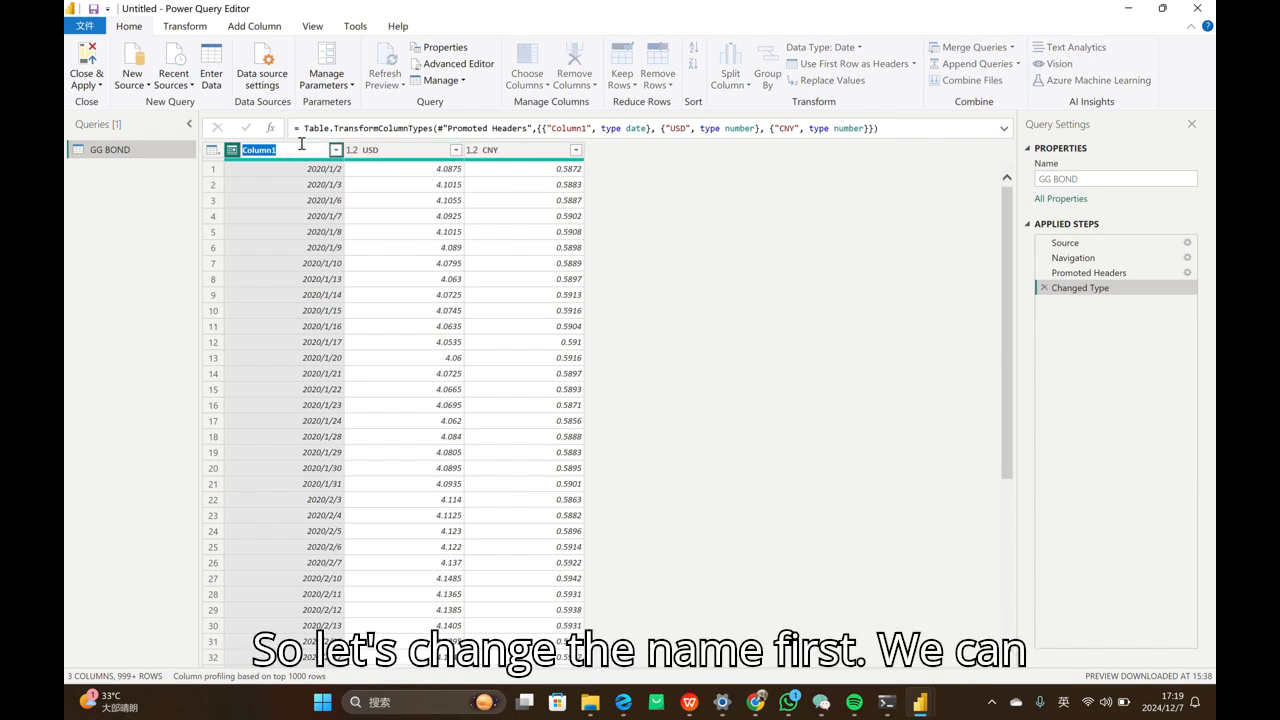
key("BackSpace")
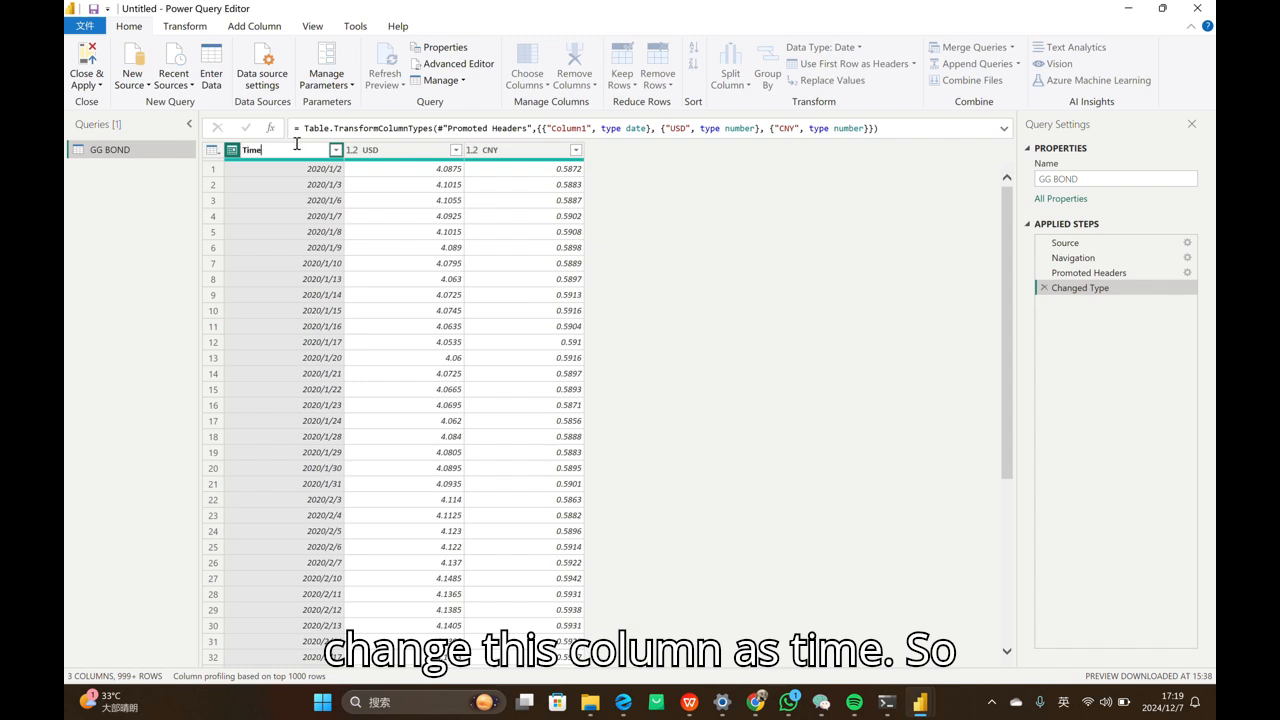
key("Return")
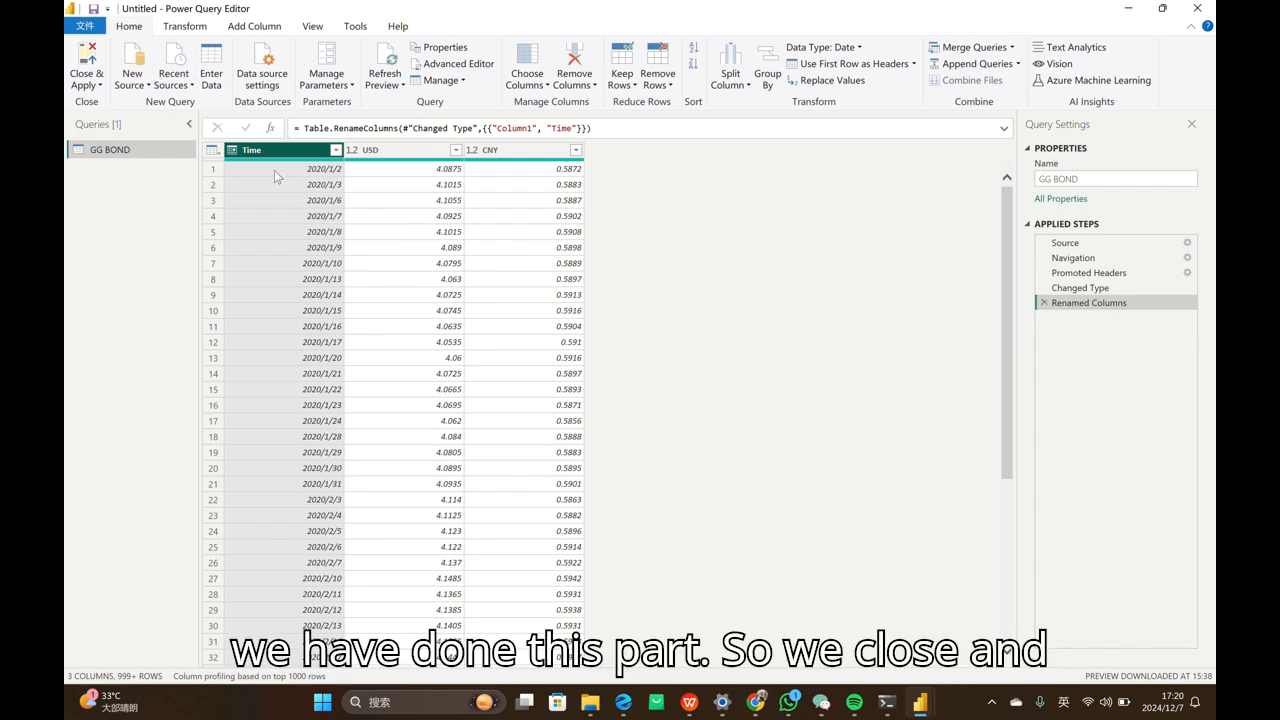
left_click(85, 58)
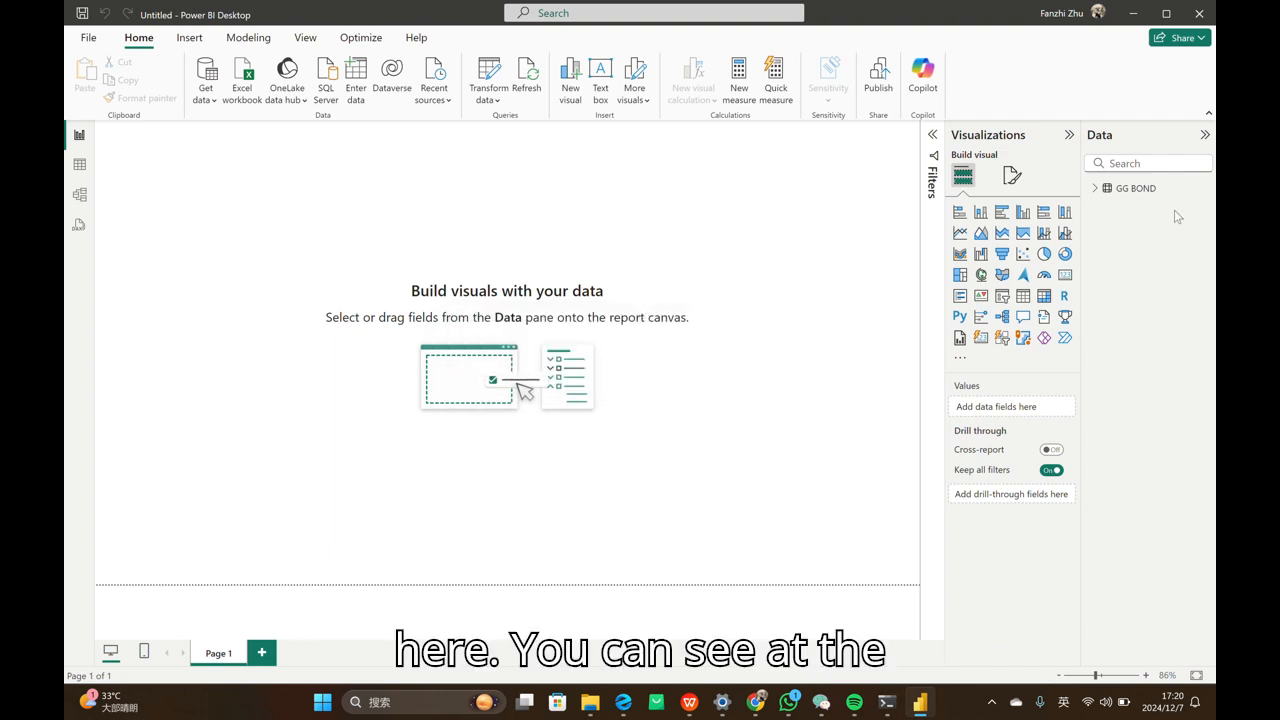
Expand the GG BOND table and the date hierarchy of its Time field to list all fields
left_click(1095, 189)
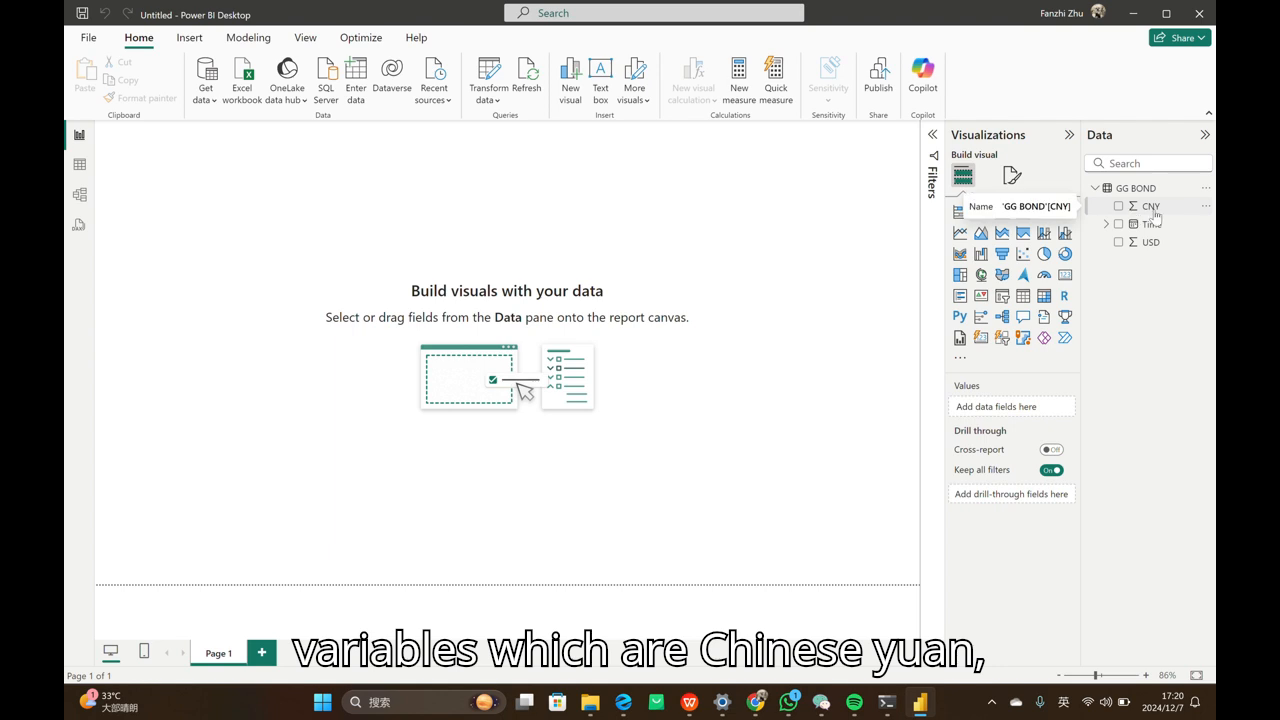
left_click(1106, 225)
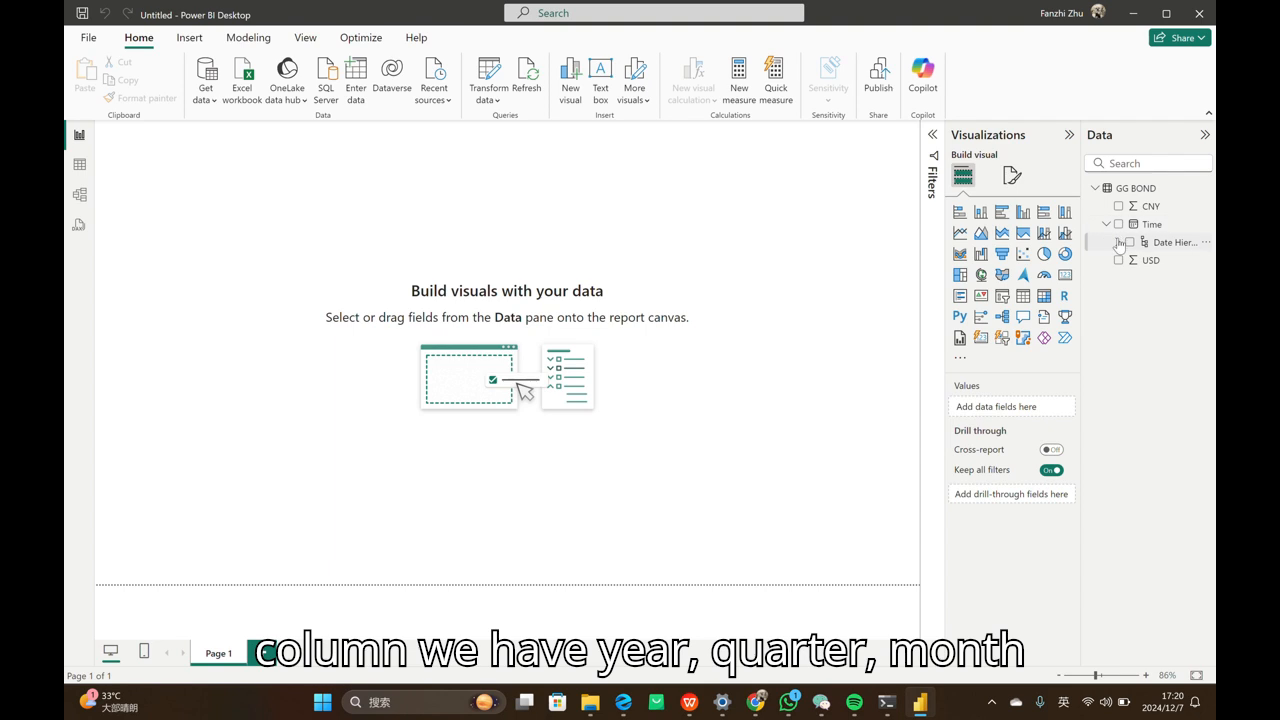
left_click(1118, 243)
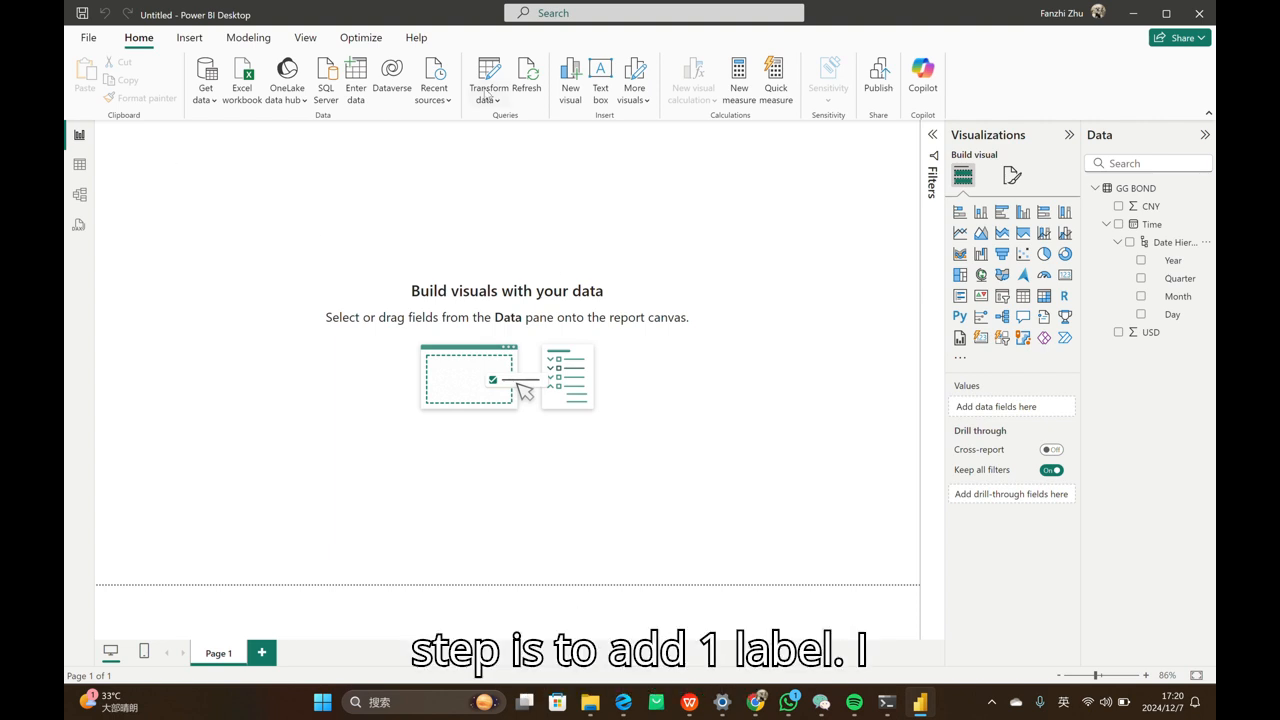
double_click(224, 153)
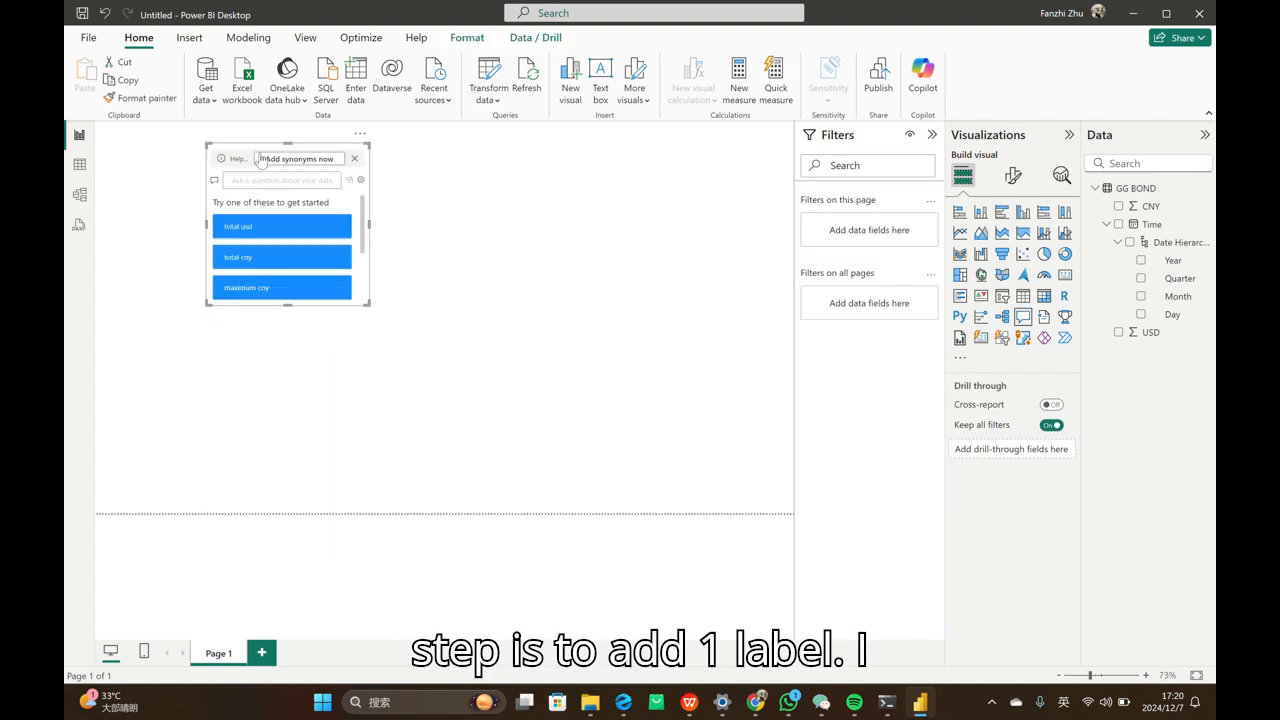
left_click(355, 159)
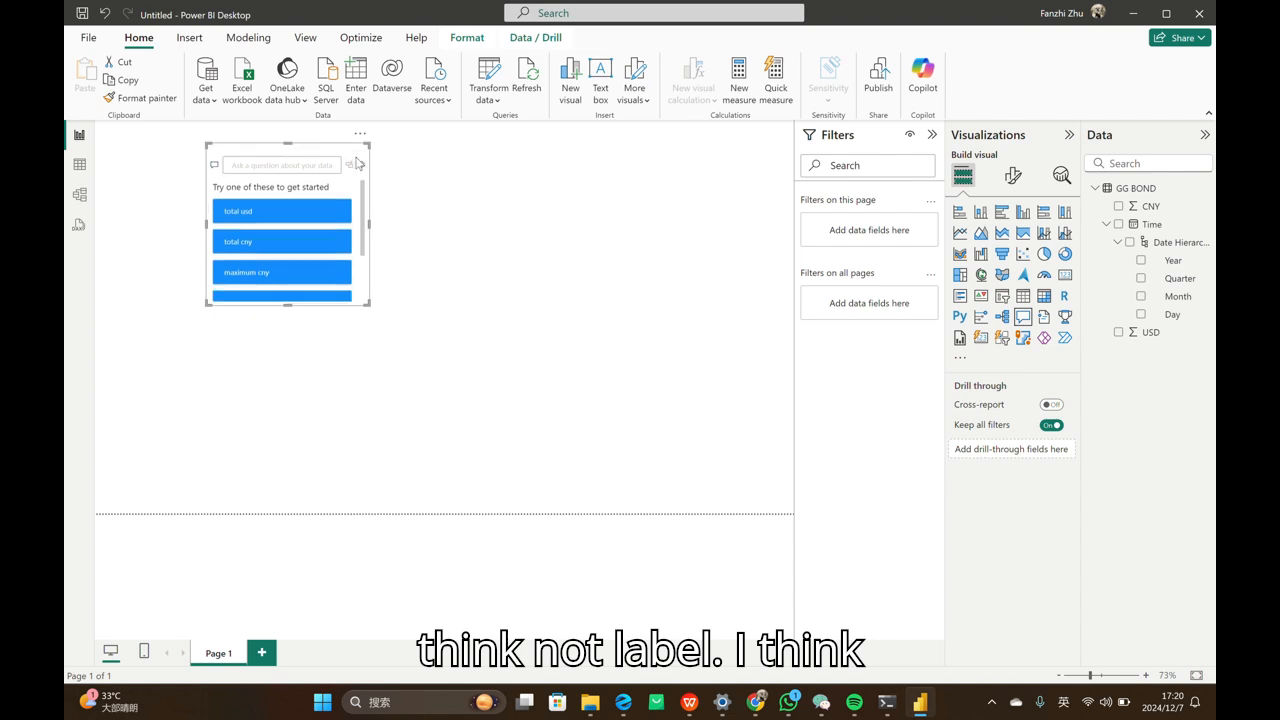
left_click(330, 160)
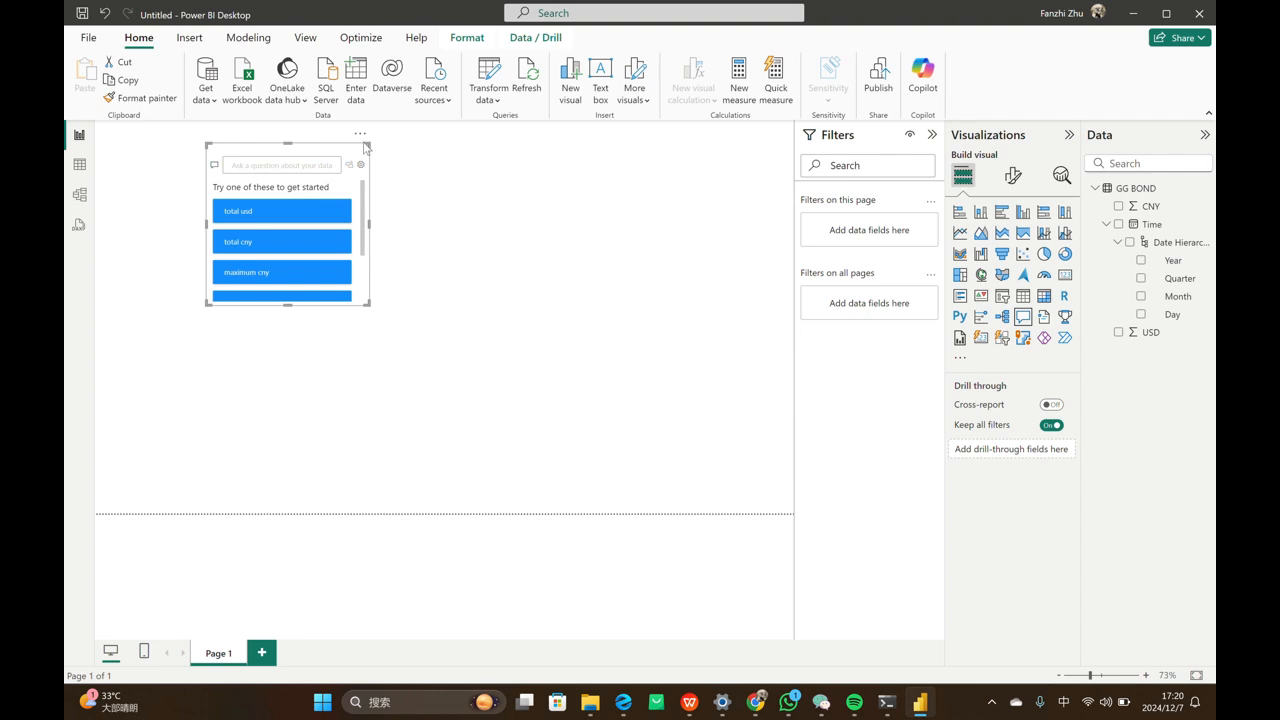
left_click(360, 133)
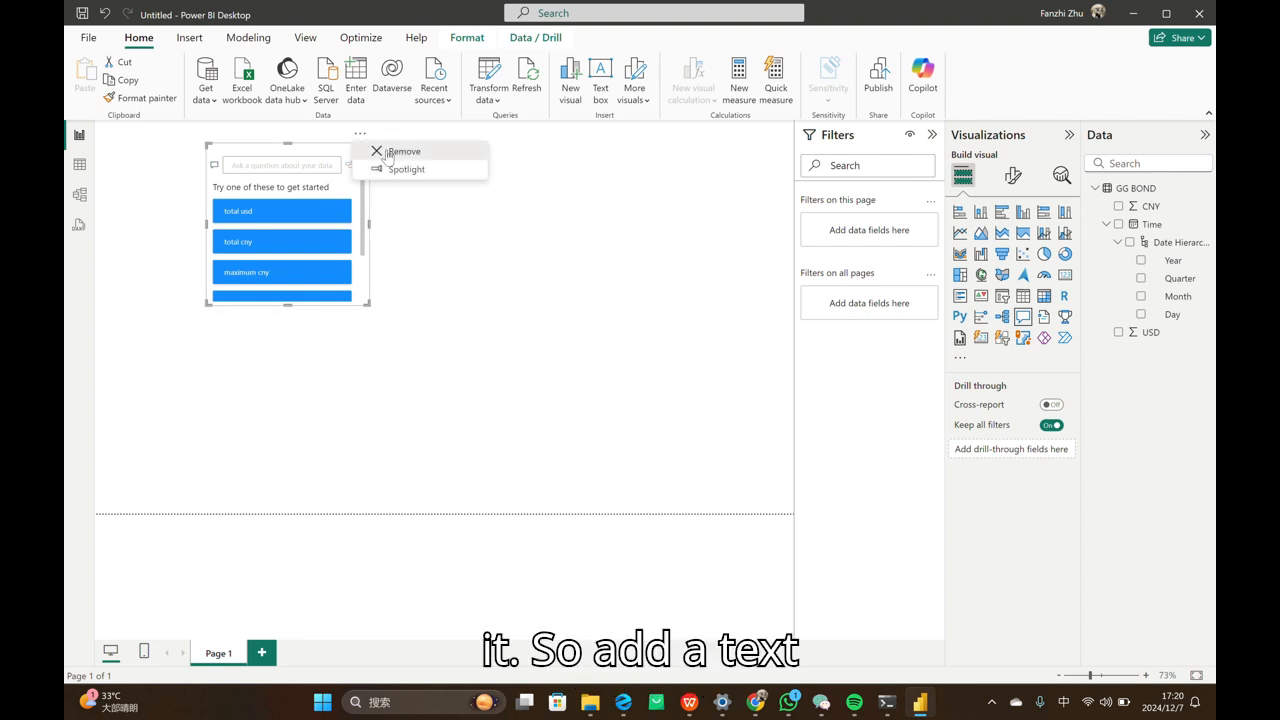
left_click(389, 156)
Insert a text box on the report page and set its font size to 42
left_click(600, 78)
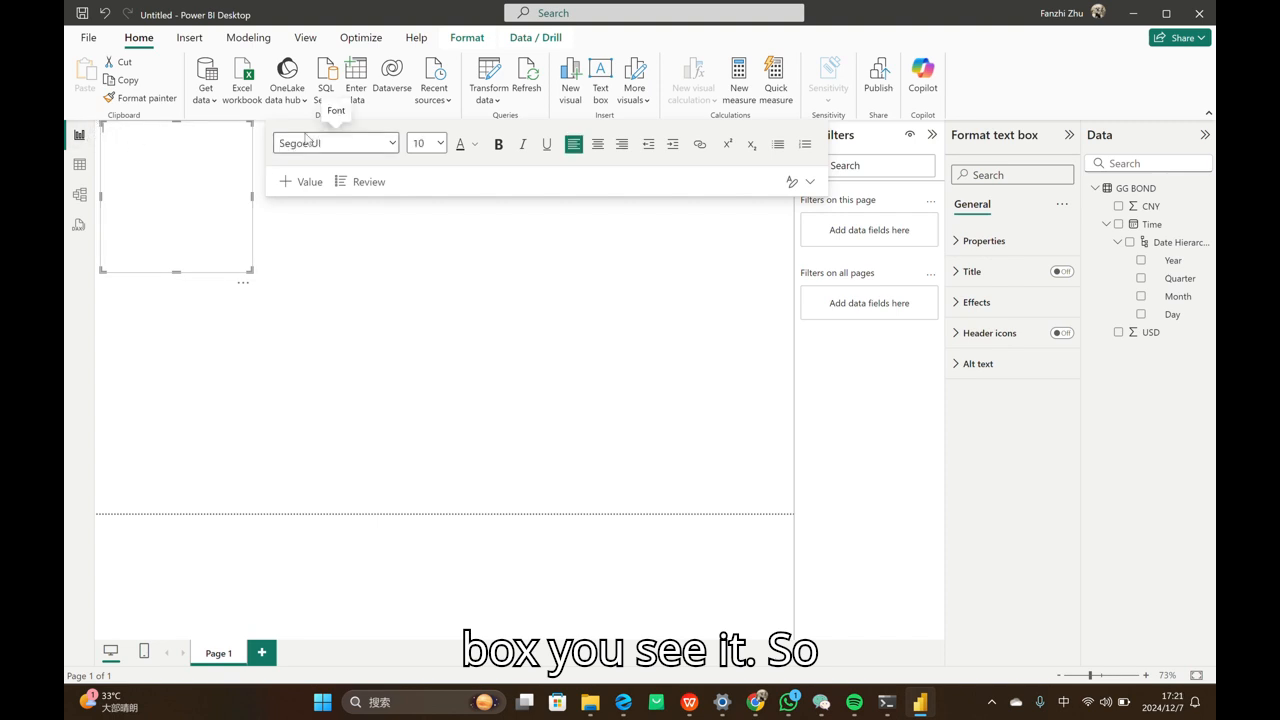
left_click(440, 143)
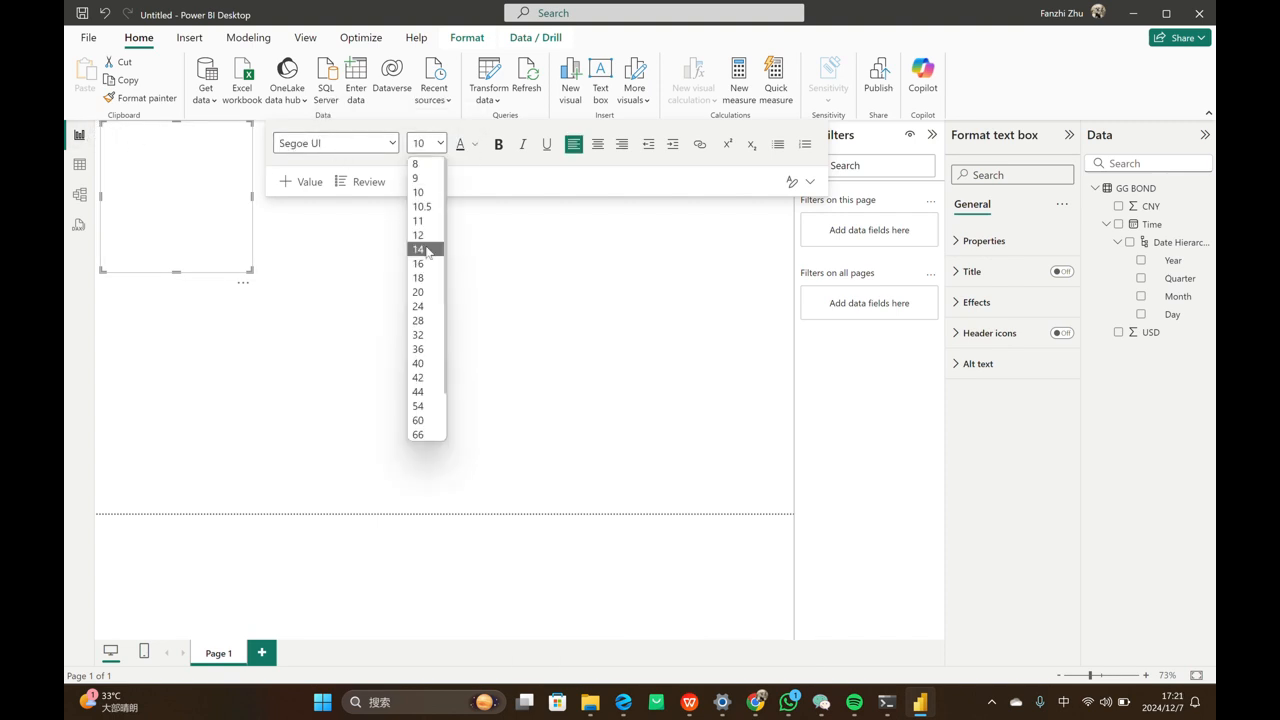
left_click(425, 363)
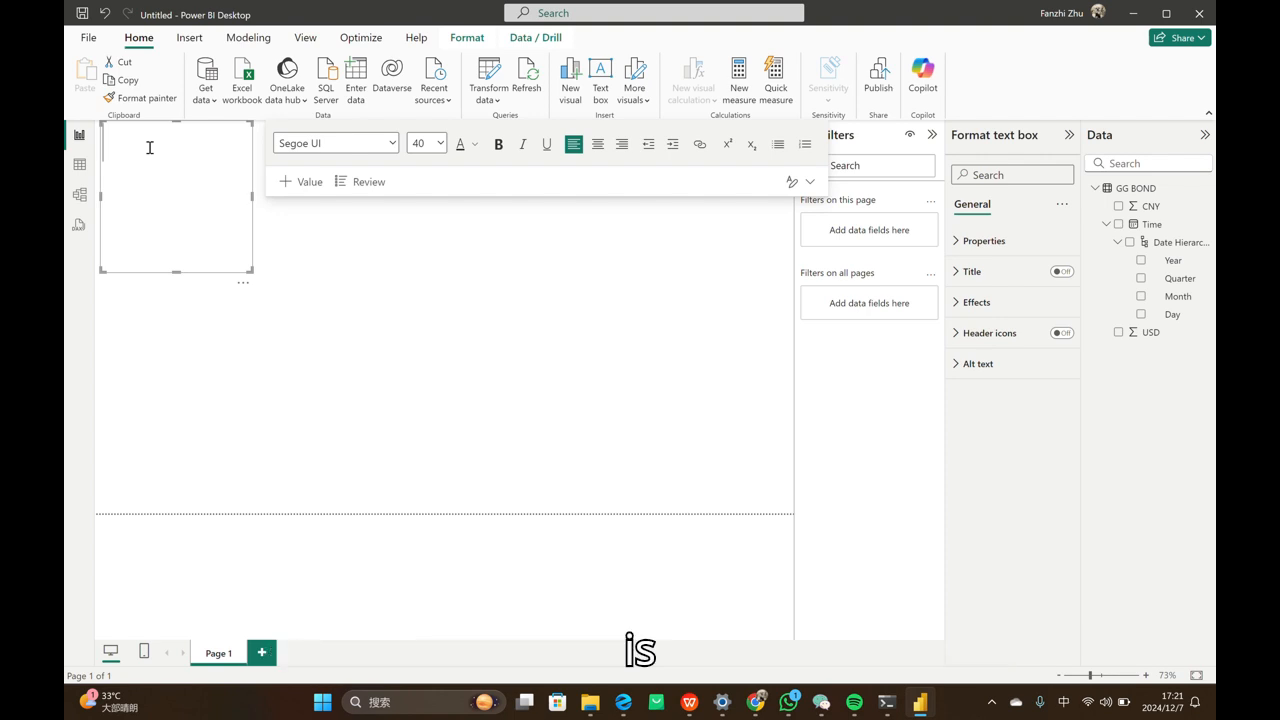
type("Currenc")
key("Escape")
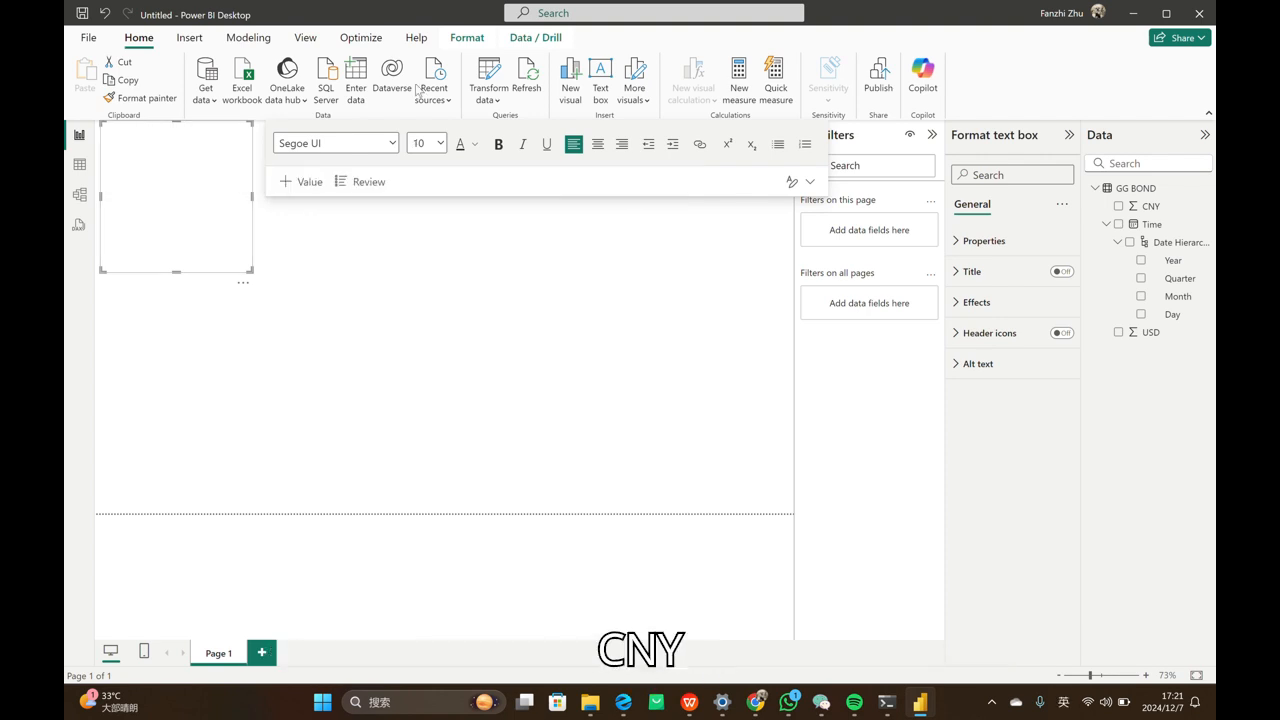
left_click(428, 143)
left_click(424, 383)
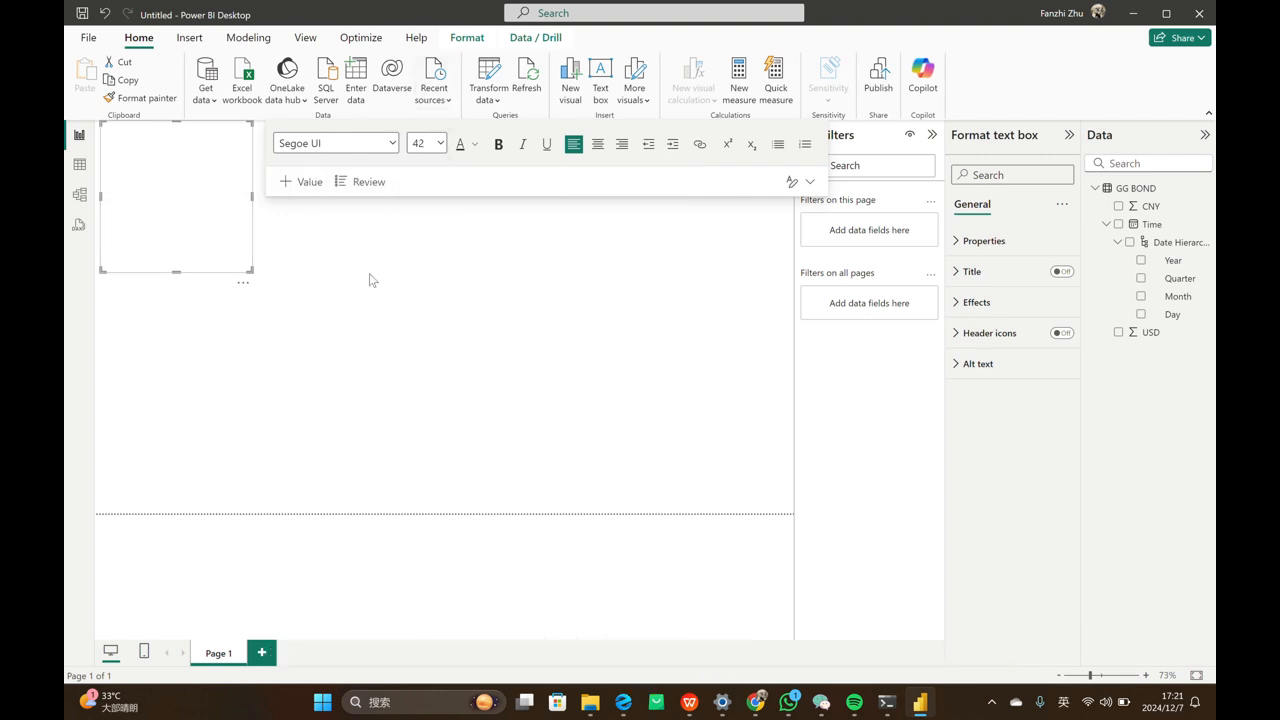
Enter the title "CNY VS U.S Dollar Against Ringgit" in the text box and resize the box so the title fits on one line
type("CNY VS")
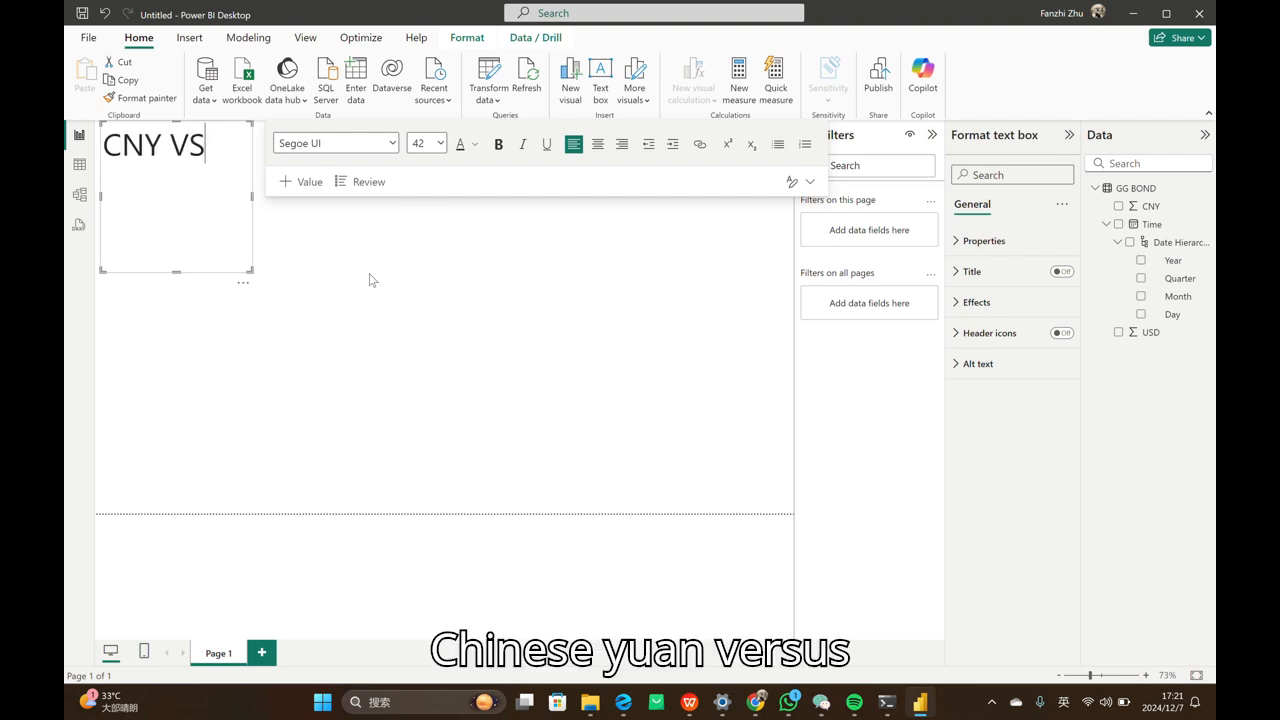
type(" U.S Do")
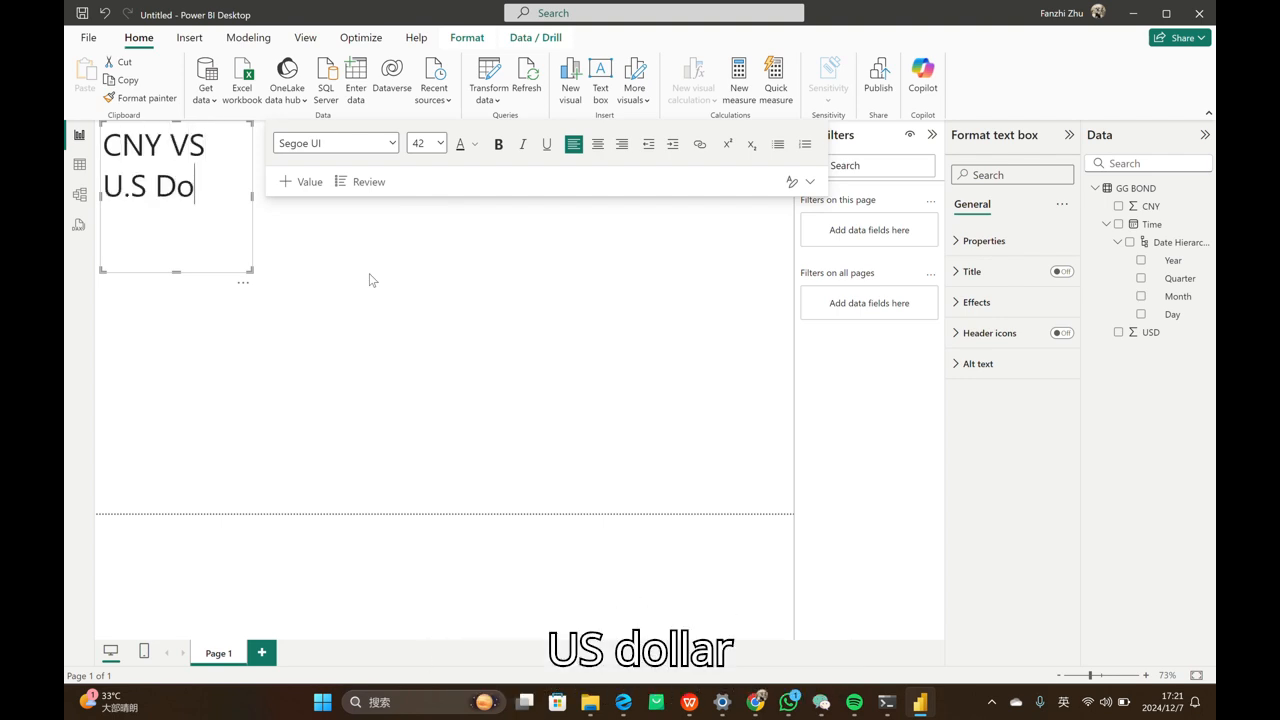
type("llar Against")
key("BackSpace")
key("BackSpace")
key("BackSpace")
key("BackSpace")
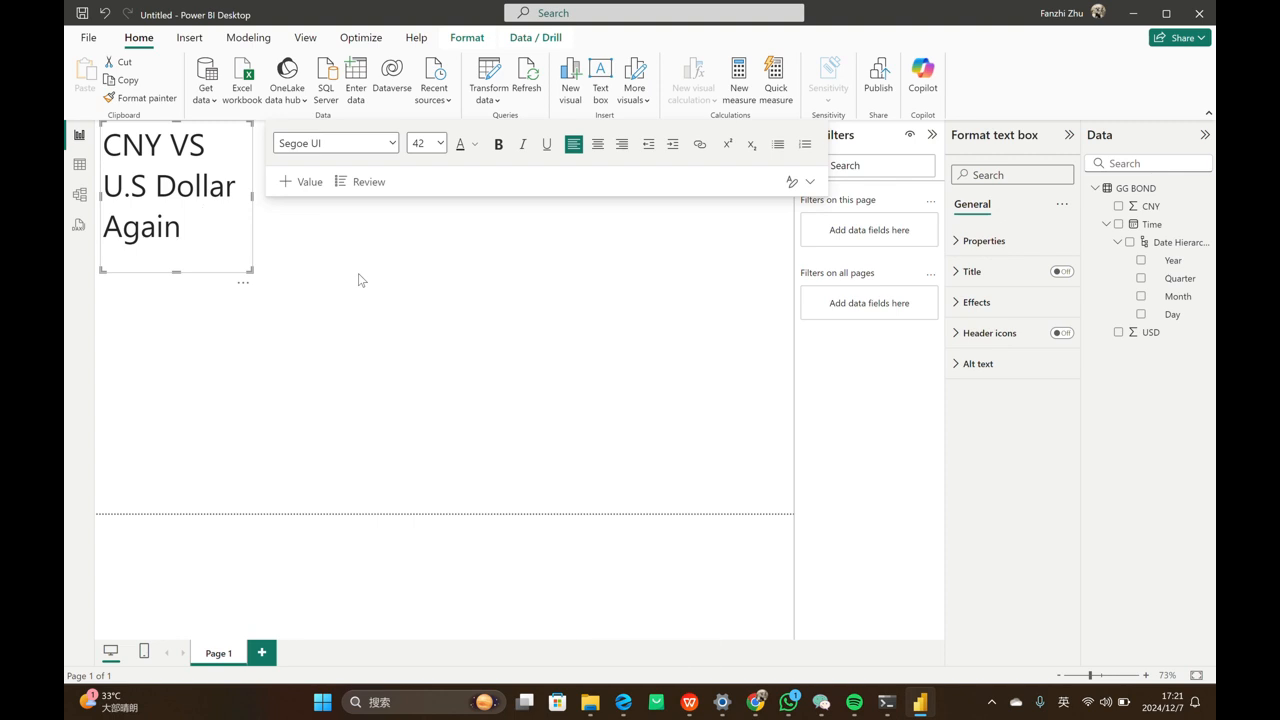
key("BackSpace")
key("BackSpace")
key("BackSpace")
type("Against ")
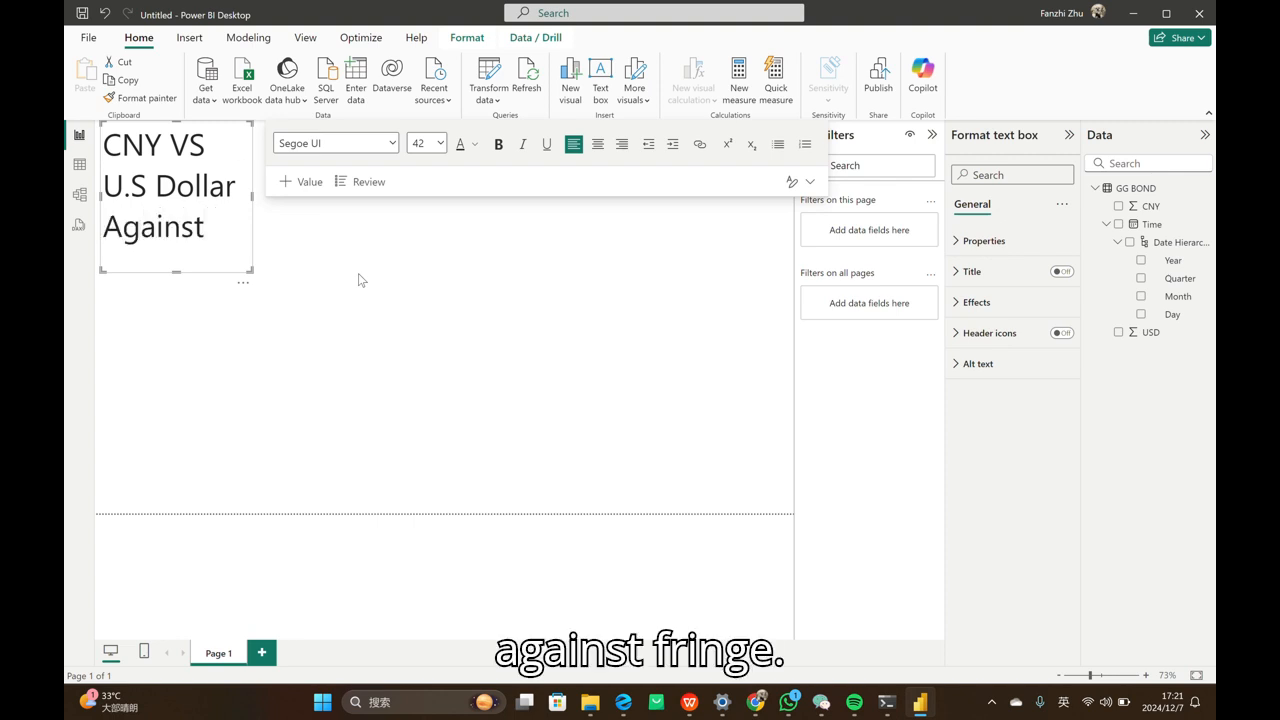
type("Ringgit")
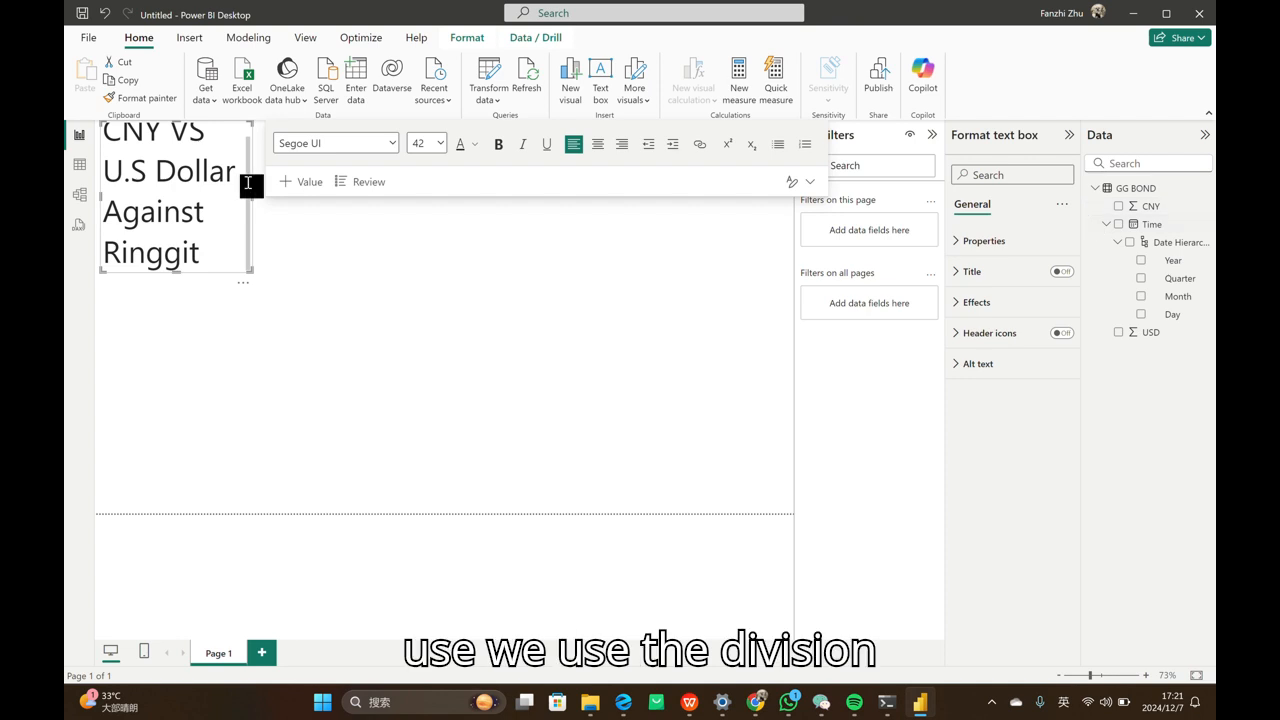
left_click_drag(251, 271, 612, 184)
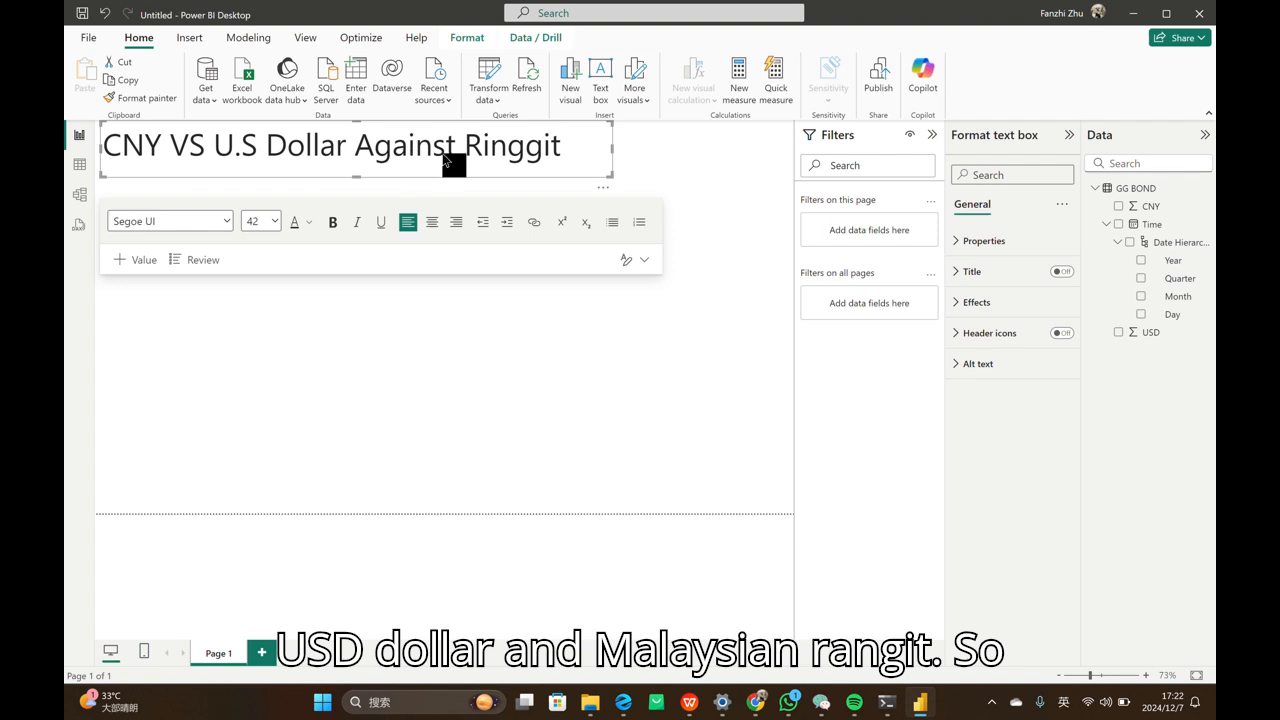
left_click(629, 289)
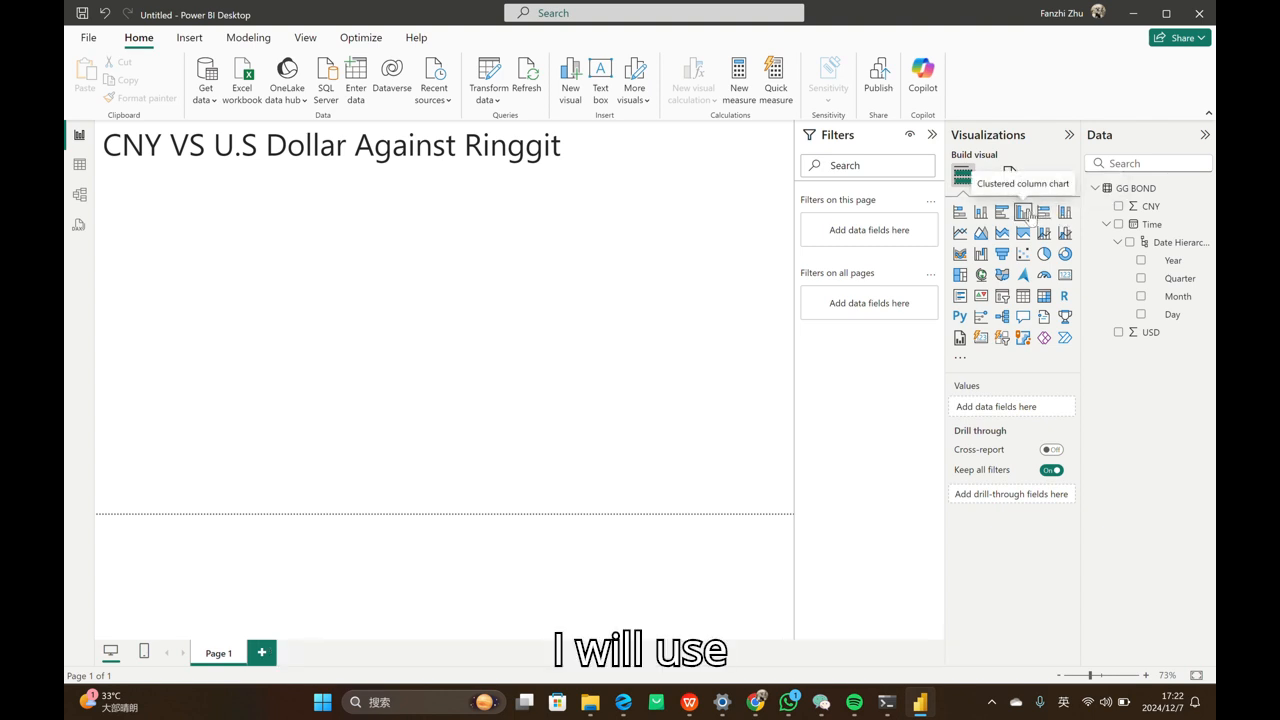
Add a line chart plotting the CNY and USD fields over the Time date hierarchy
left_click(959, 234)
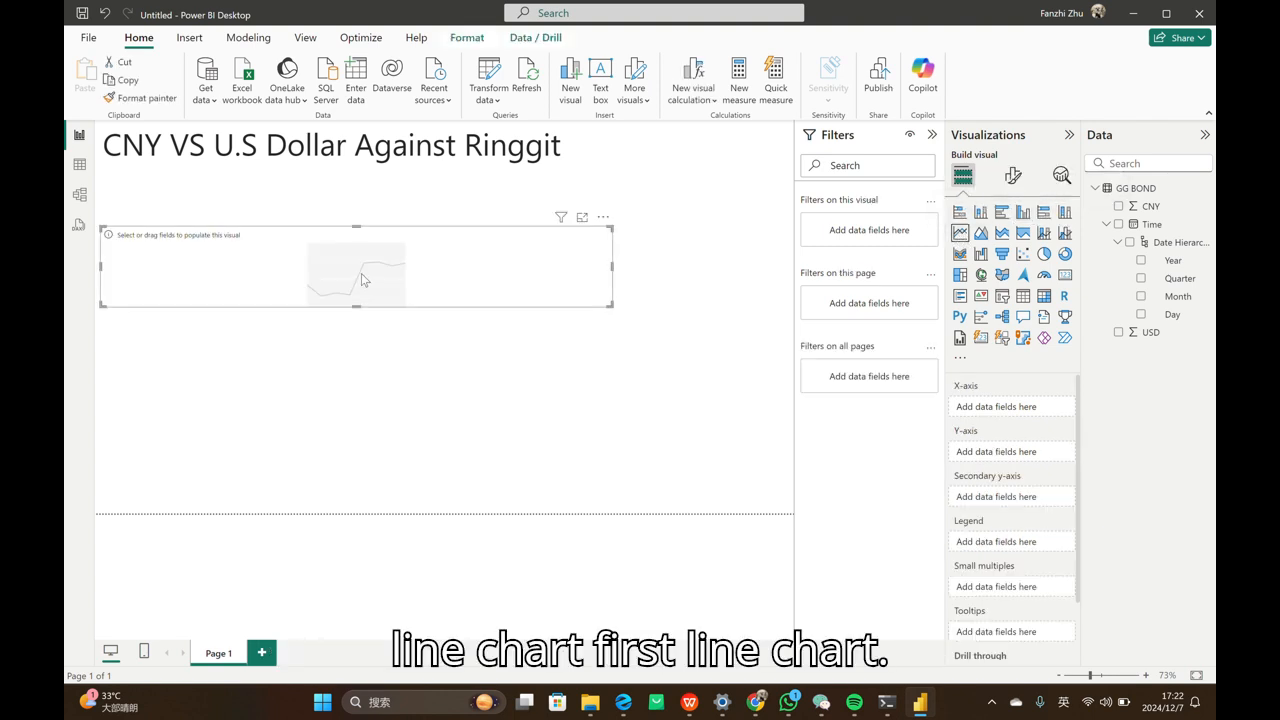
left_click(1119, 207)
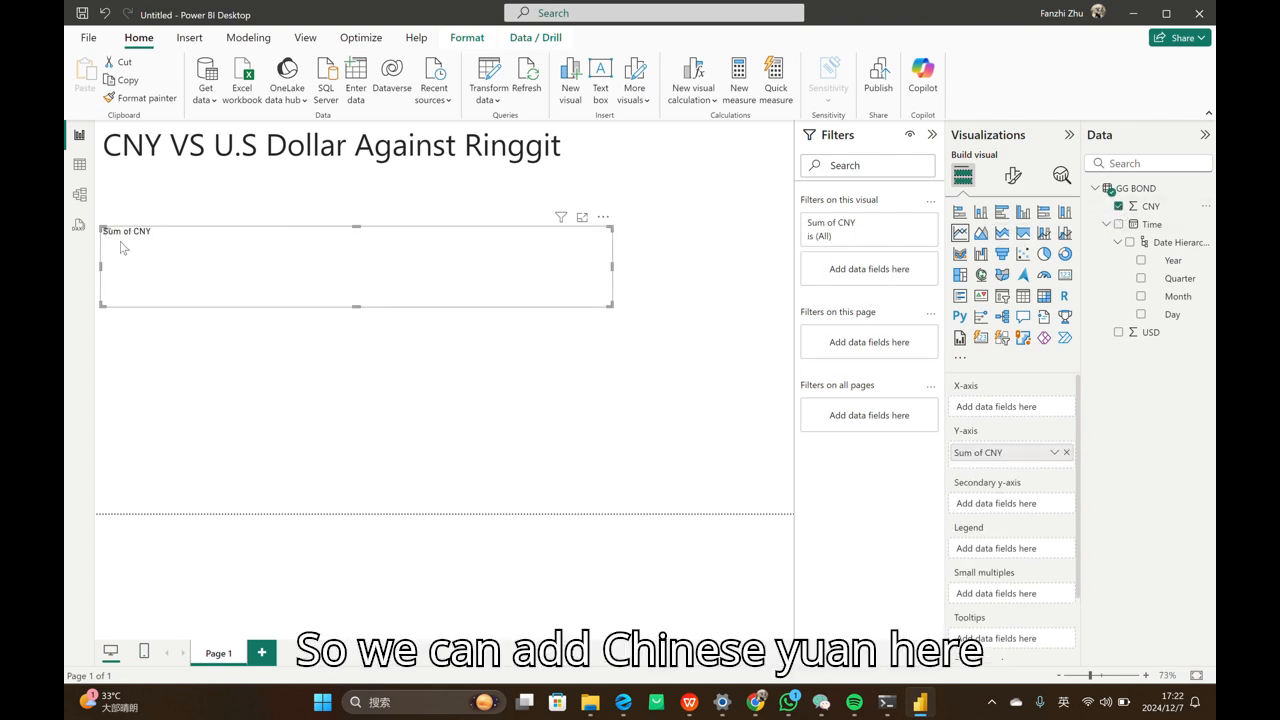
left_click(1130, 243)
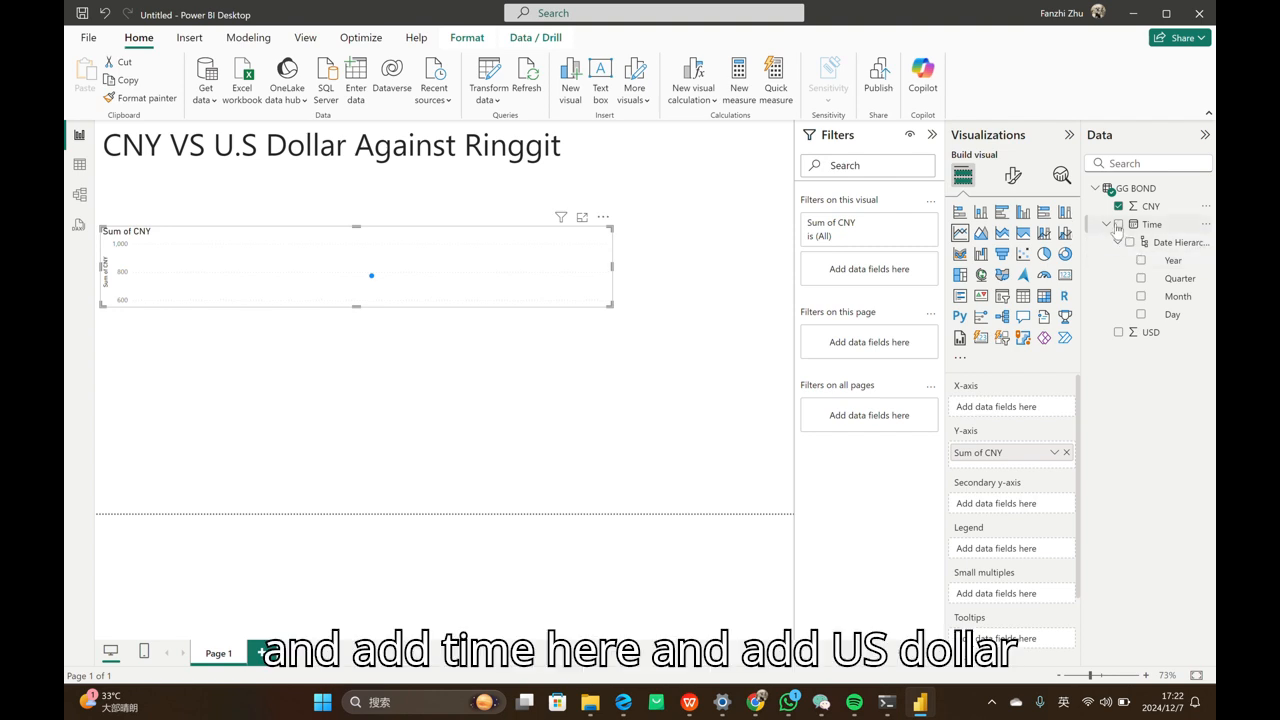
left_click(1118, 333)
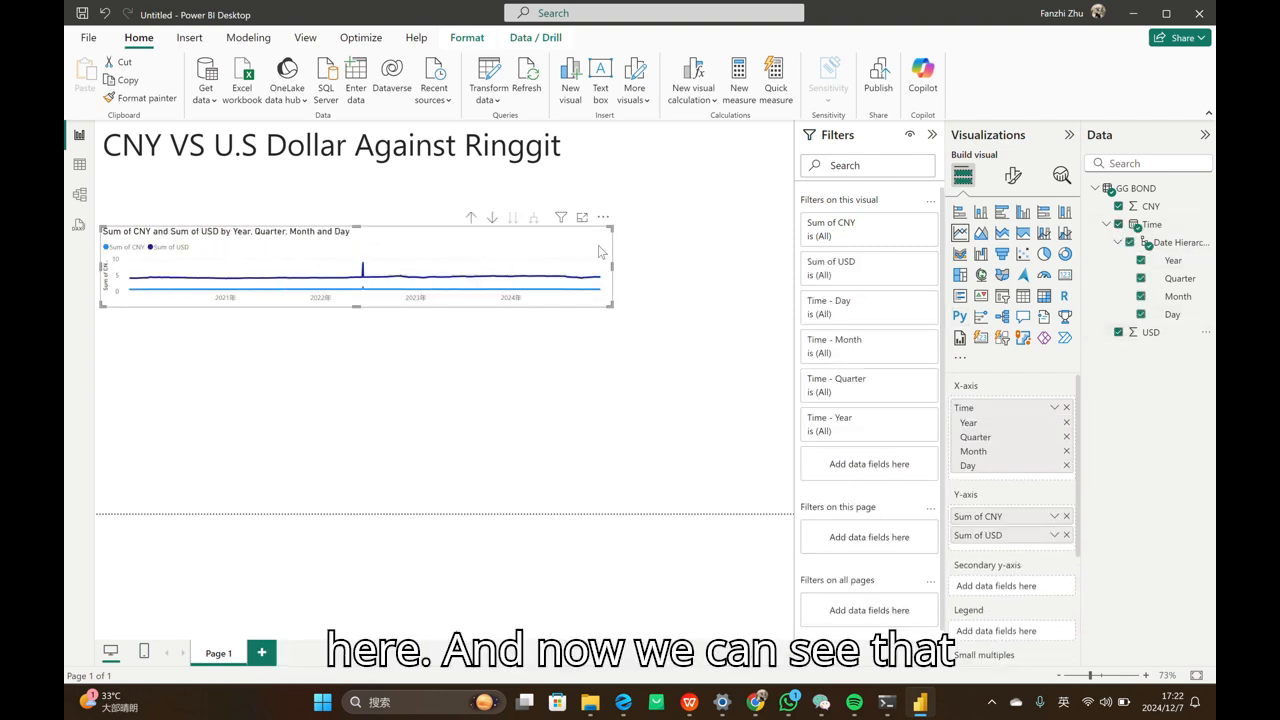
Remove Year from the line chart's date axis and resize the chart to fit directly beneath the report title
left_click_drag(610, 228, 436, 172)
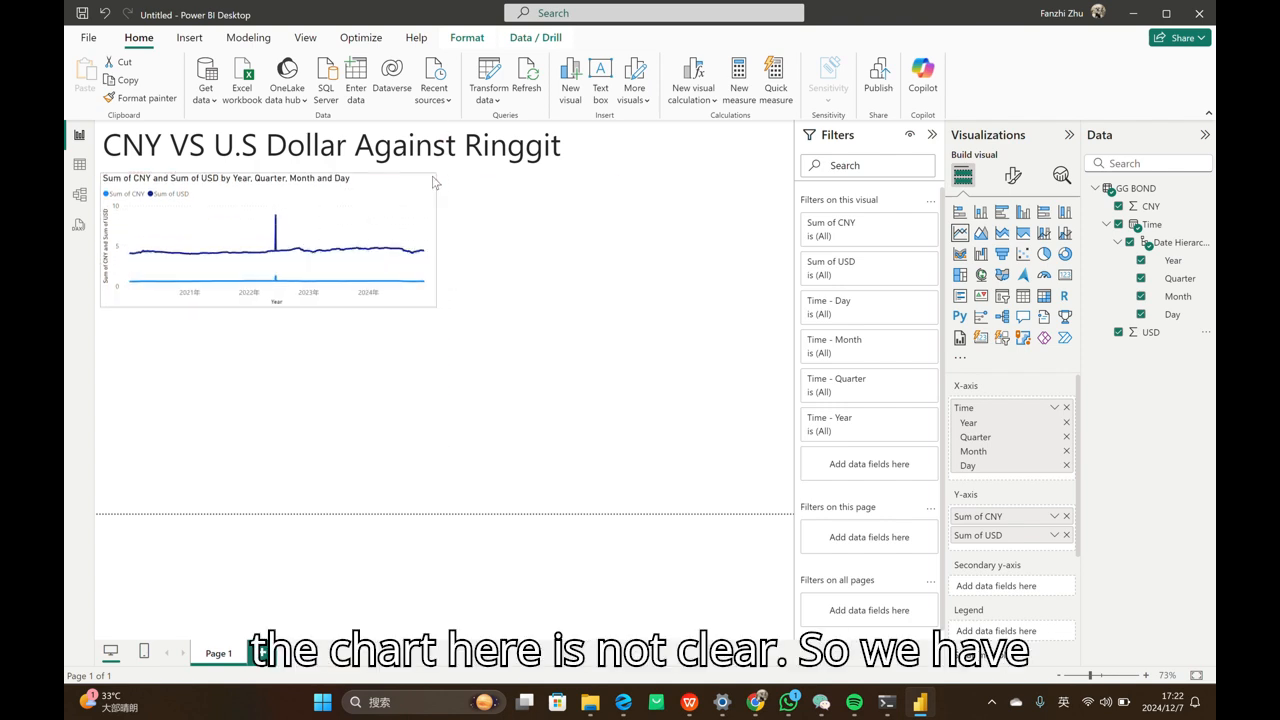
left_click(1141, 261)
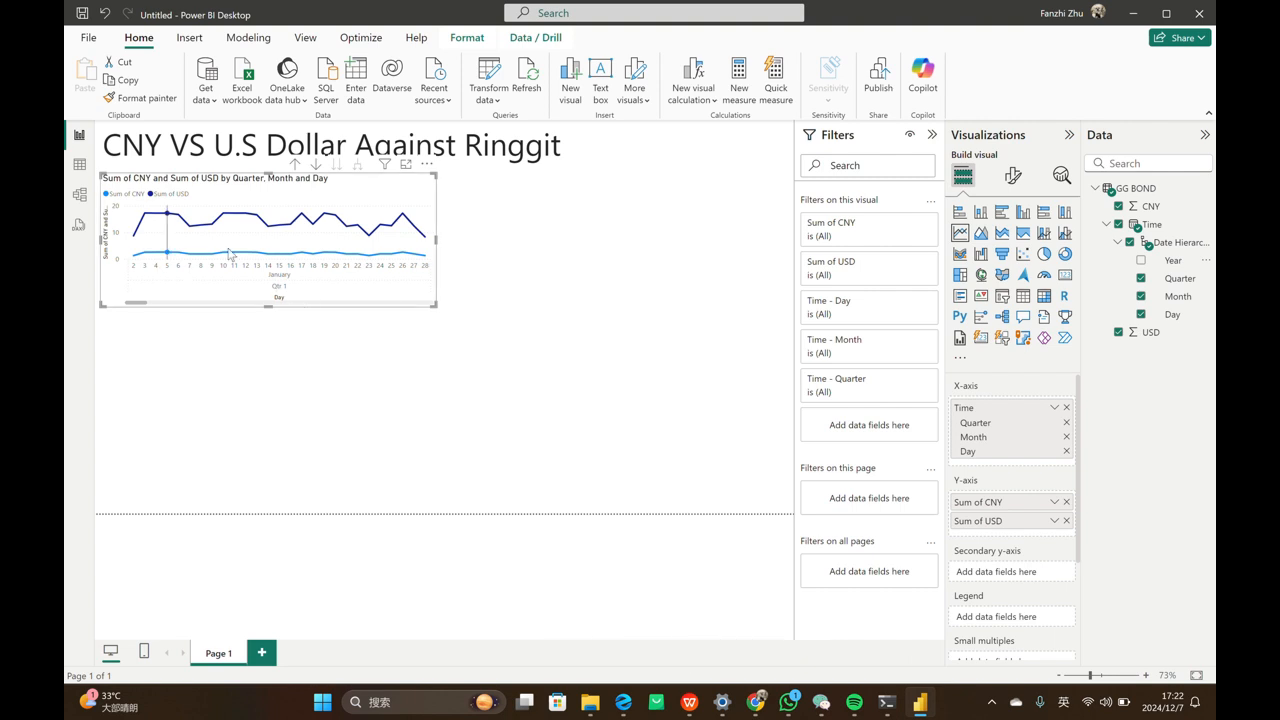
left_click_drag(436, 239, 558, 242)
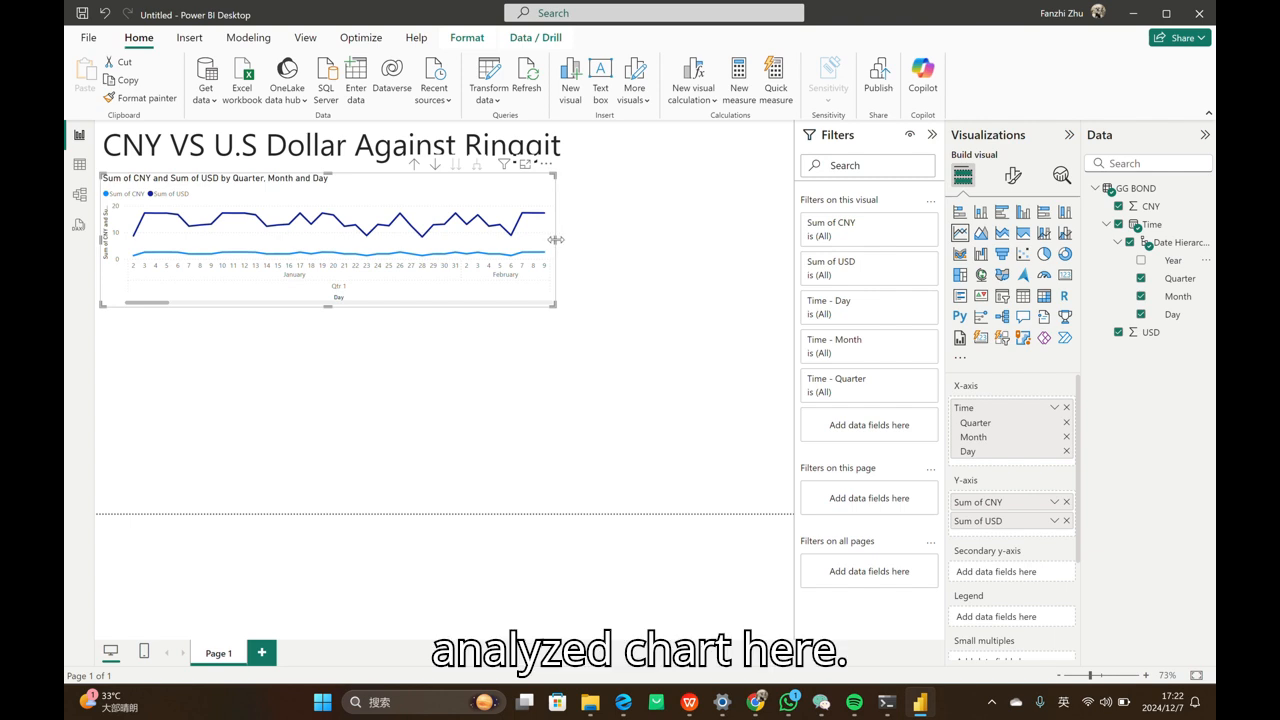
left_click_drag(552, 240, 489, 248)
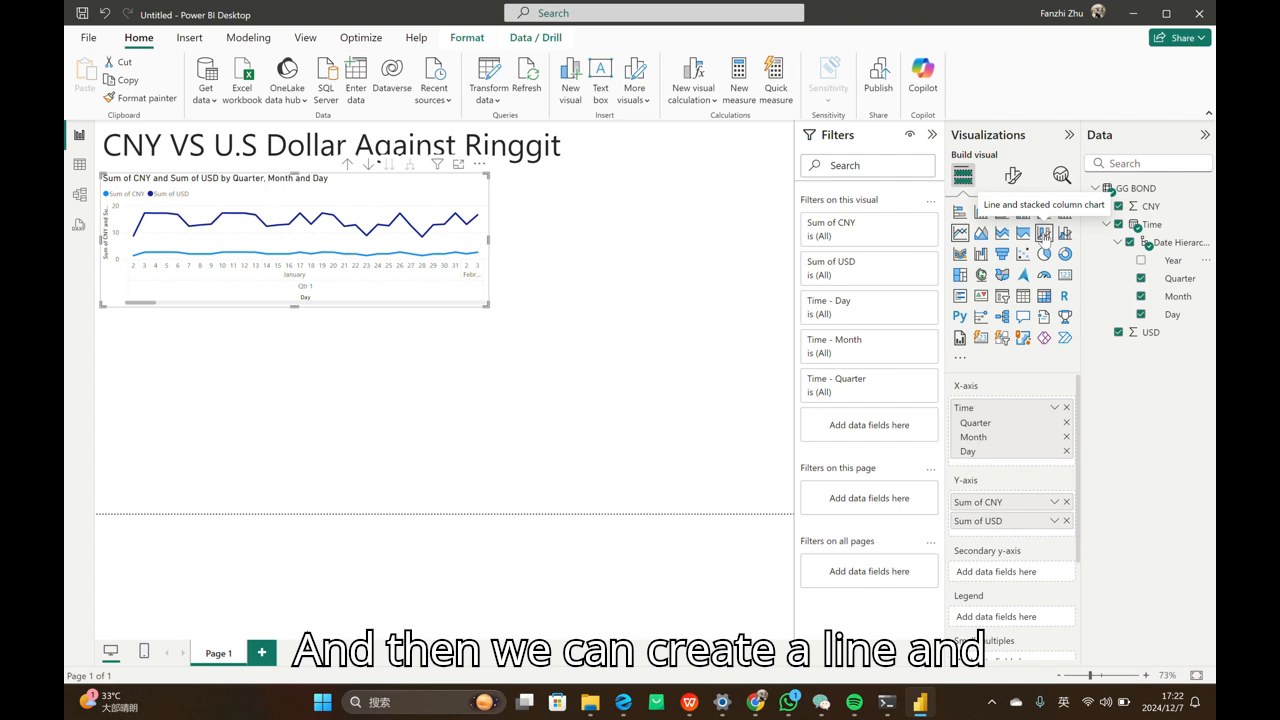
left_click(1043, 235)
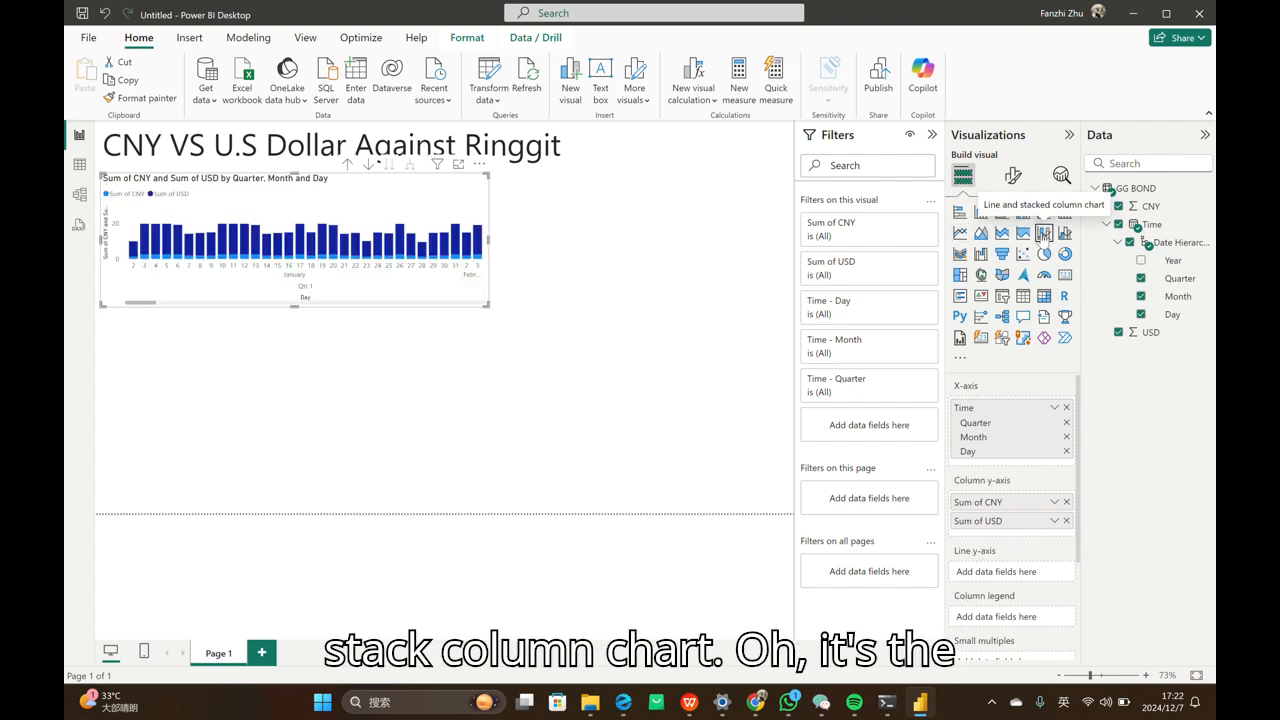
left_click(960, 232)
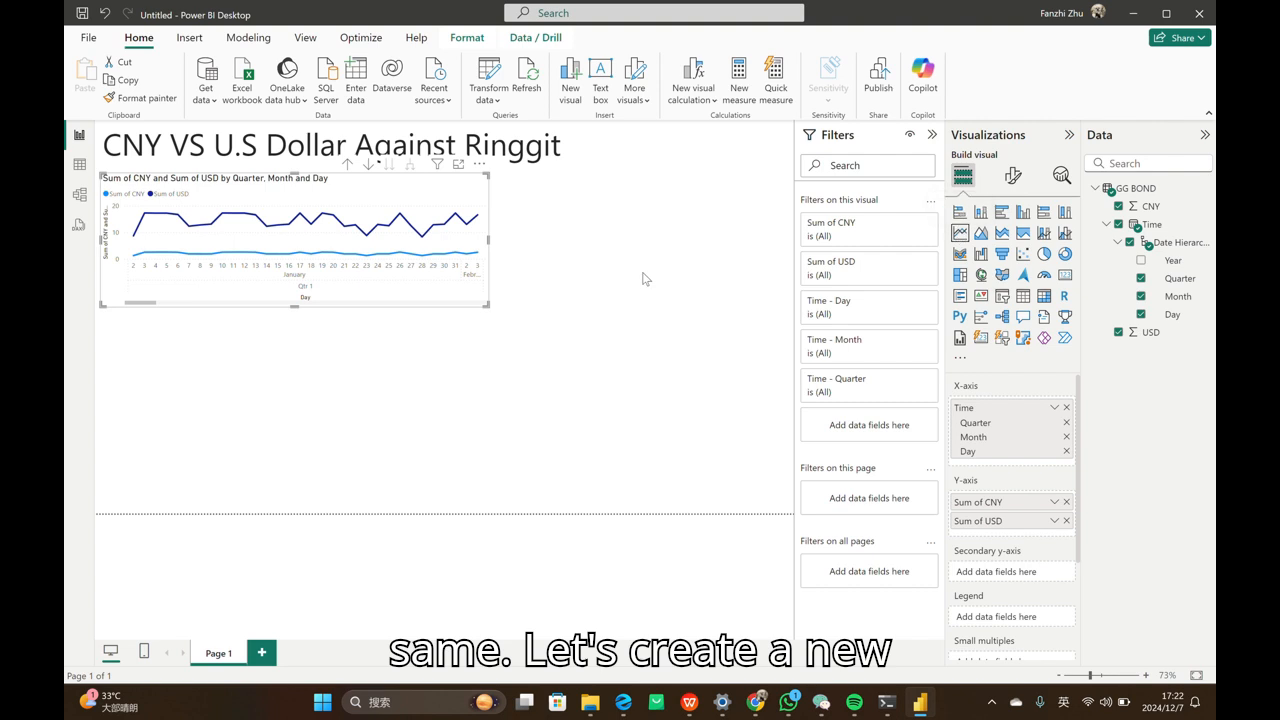
Add a line and stacked column chart of CNY and USD over Time's Quarter, Month and Day below the line chart, and narrow it slightly
left_click(621, 211)
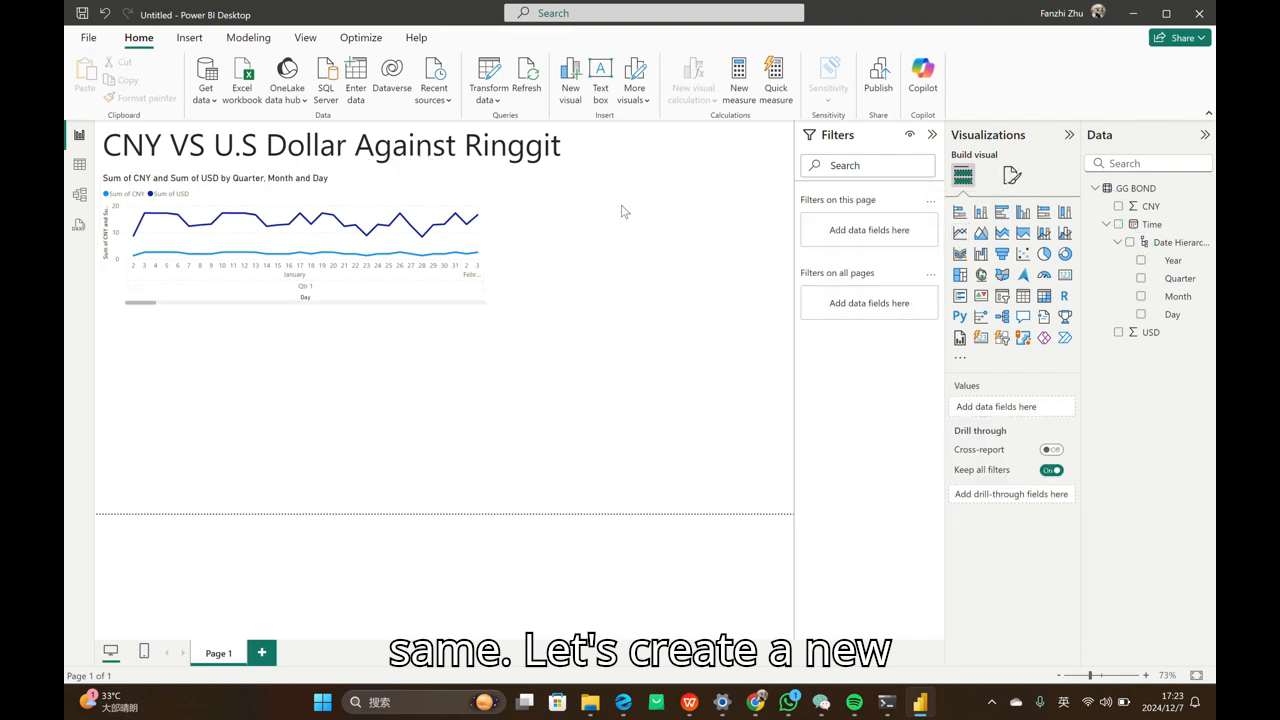
left_click(1043, 235)
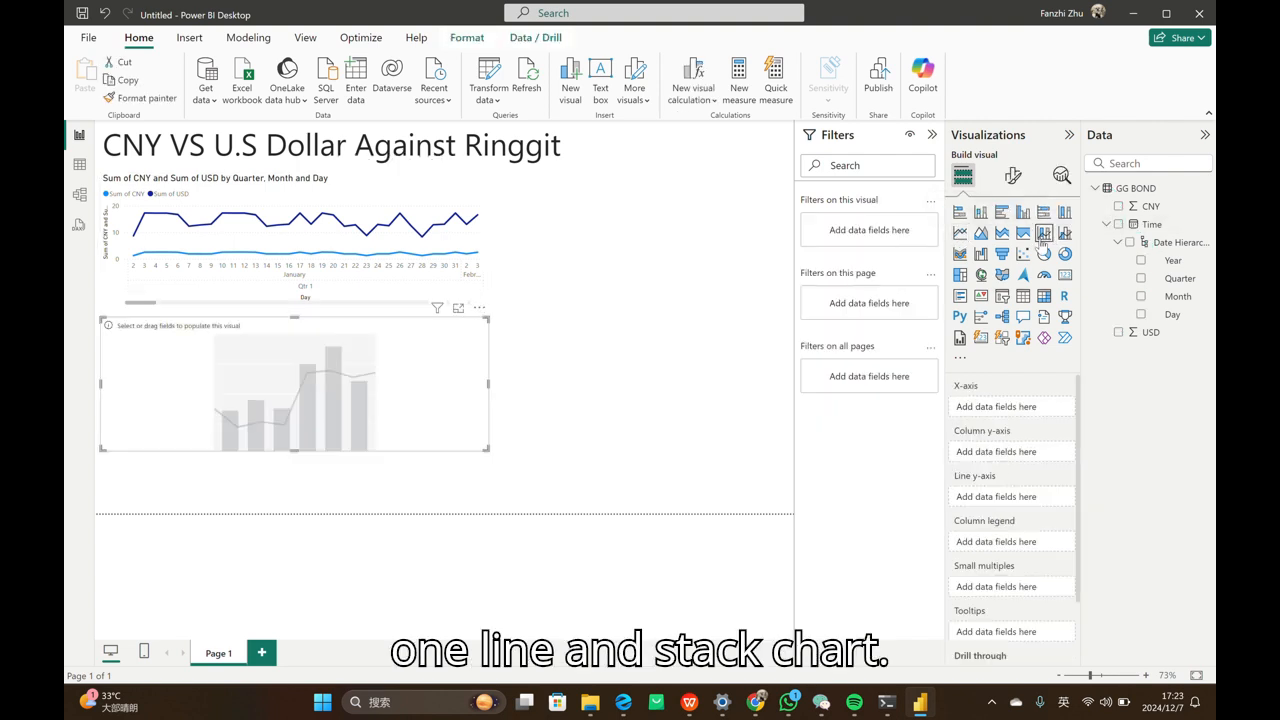
left_click(1119, 206)
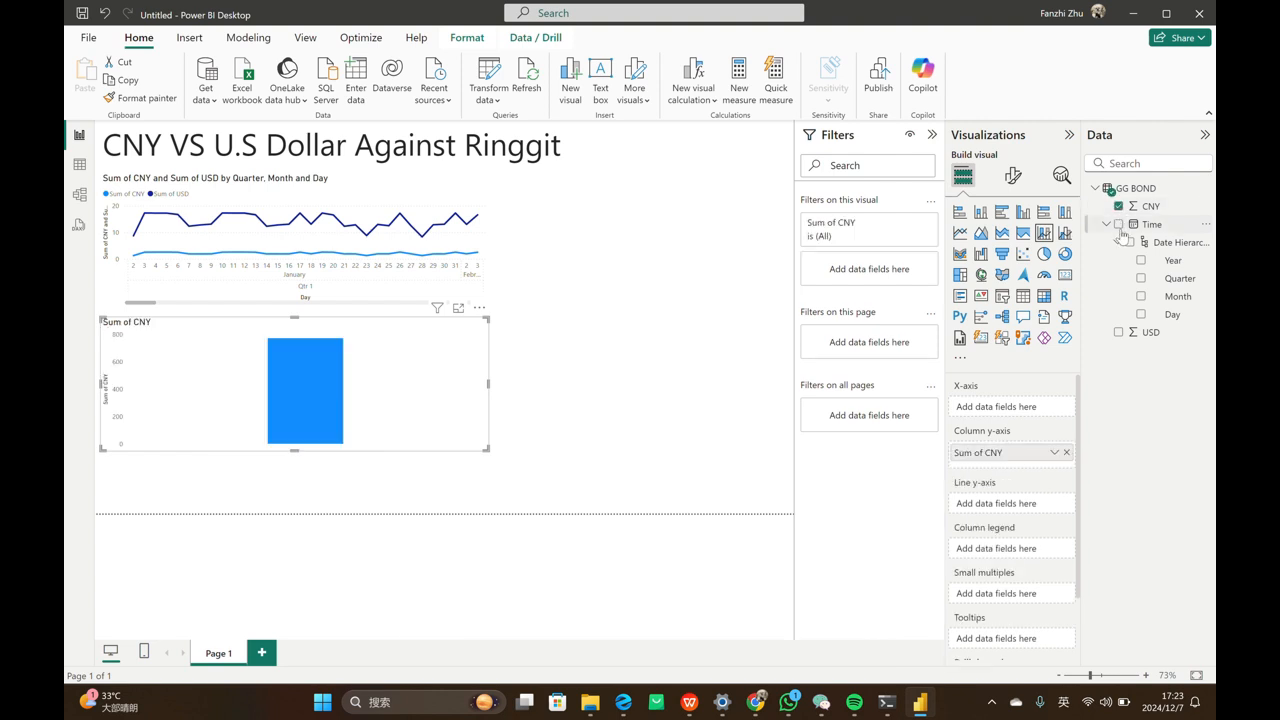
left_click(1119, 224)
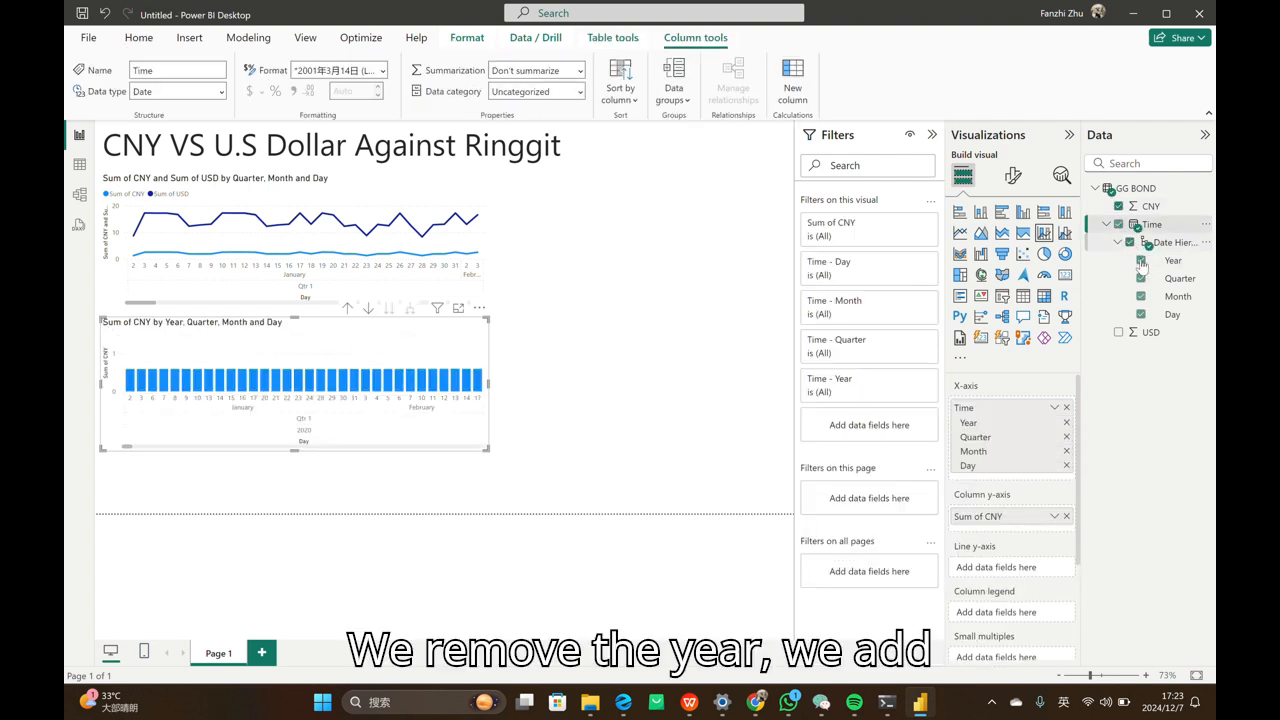
left_click(1141, 261)
left_click(1119, 332)
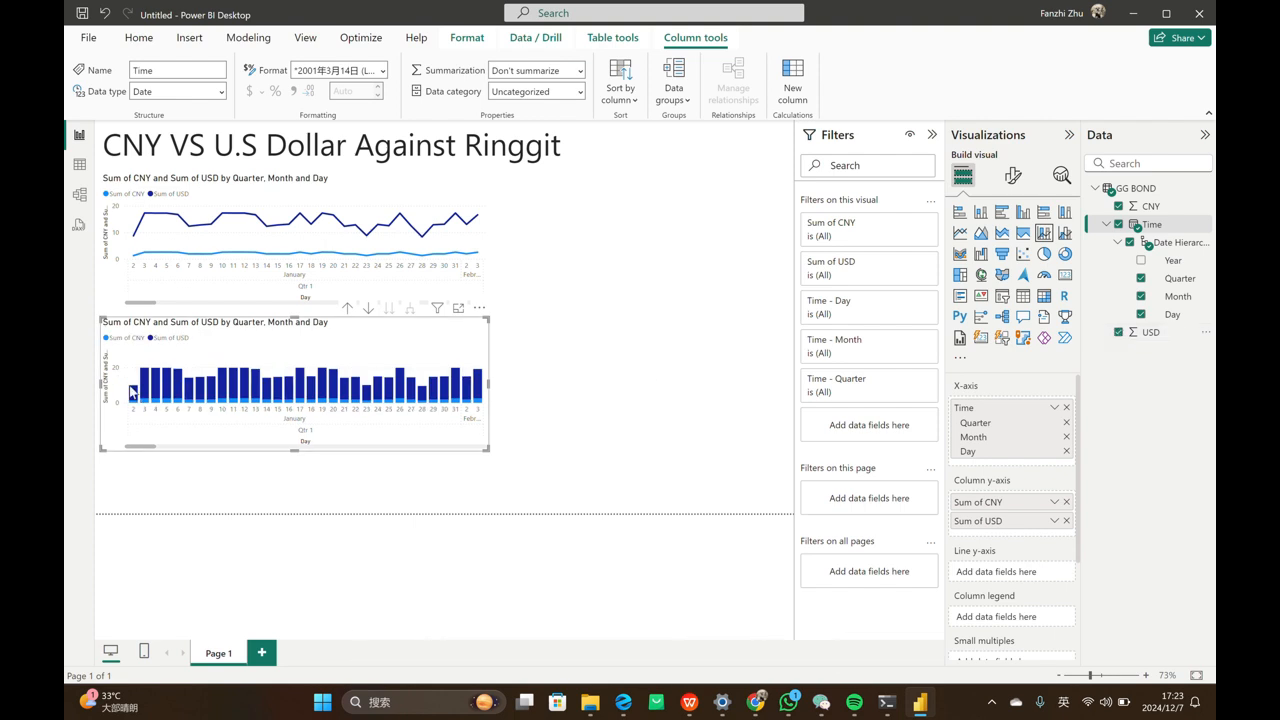
left_click_drag(488, 449, 459, 455)
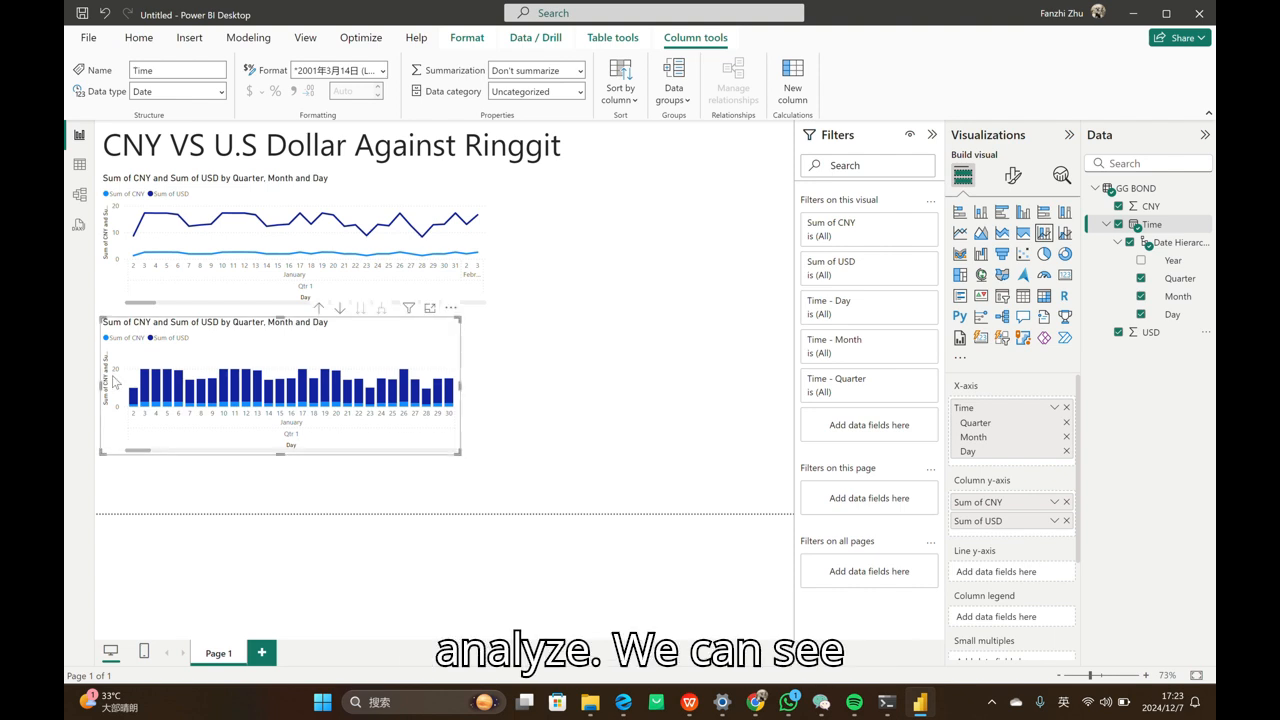
mouse_move(140, 406)
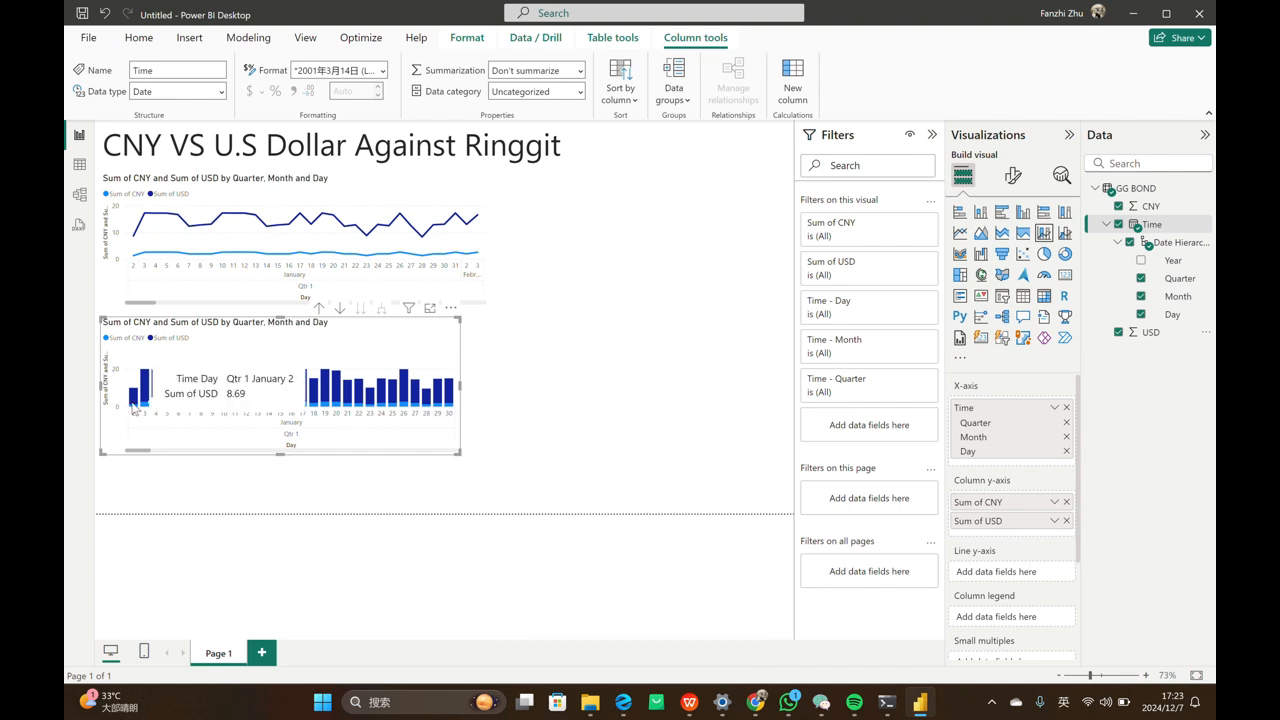
Add a Python visual with script visuals enabled, using CNY, USD and the Quarter, Month and Day levels of Time as its values
left_click(787, 173)
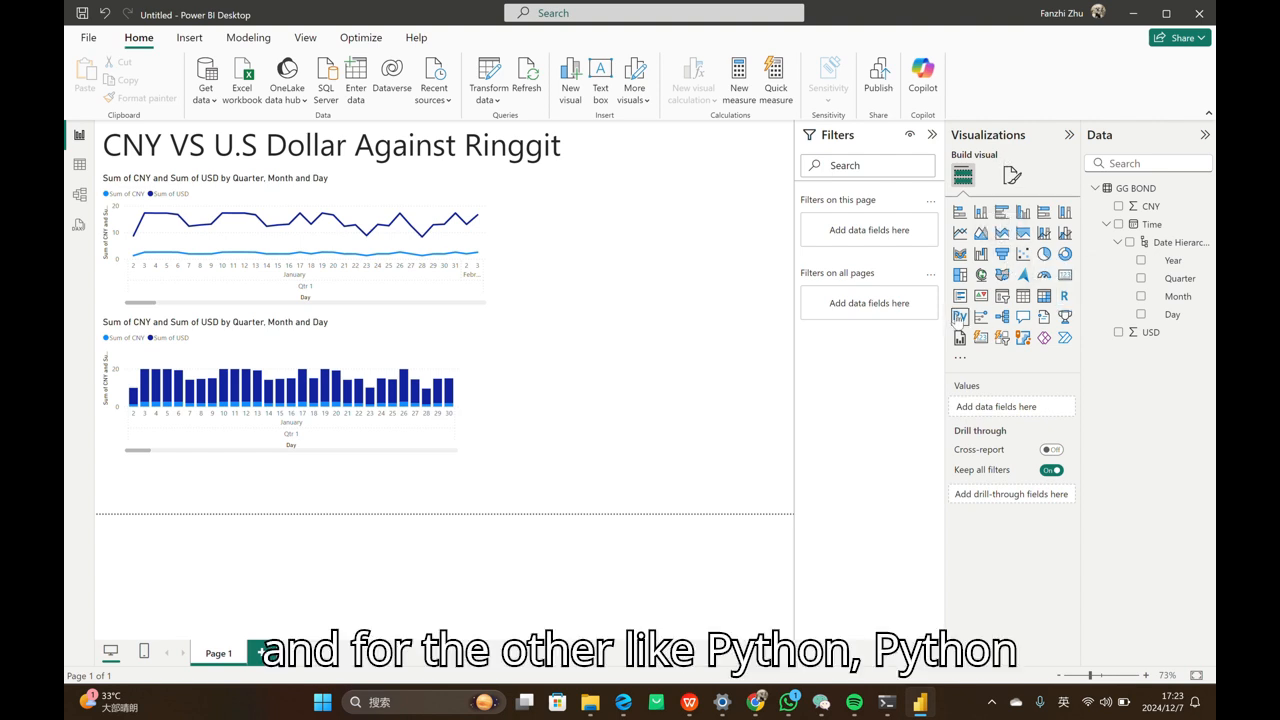
left_click(959, 318)
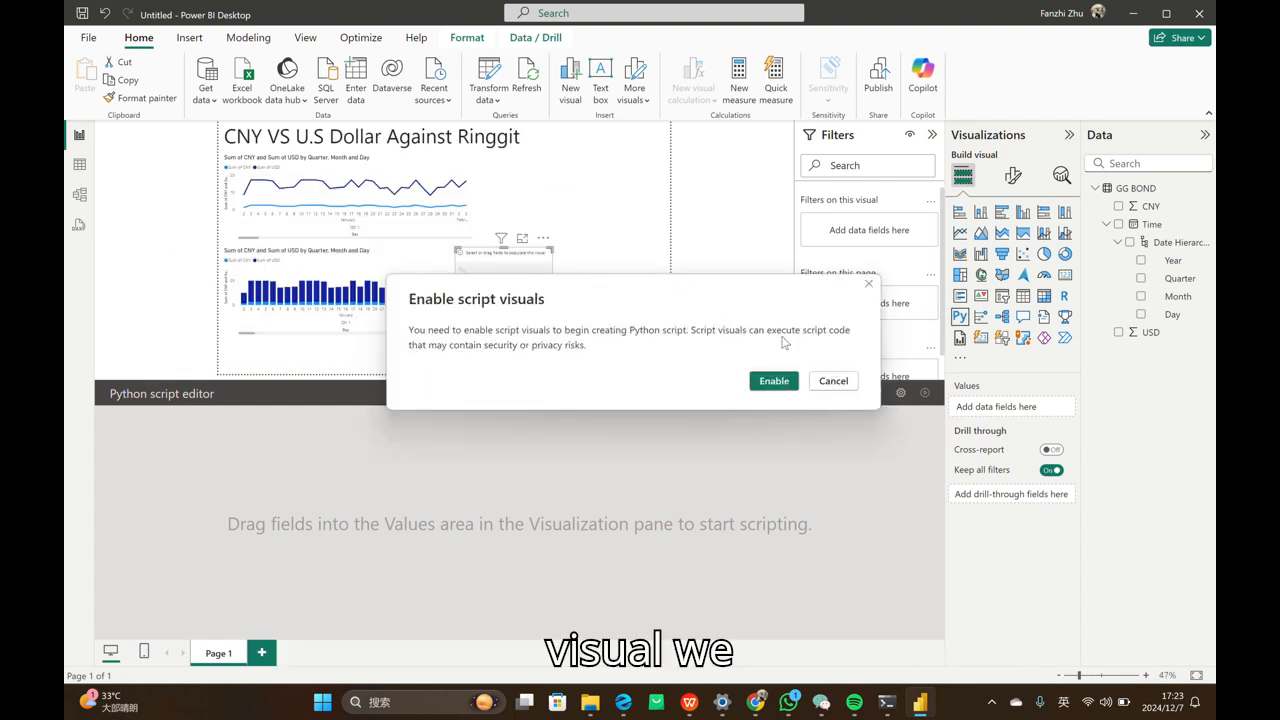
left_click(773, 381)
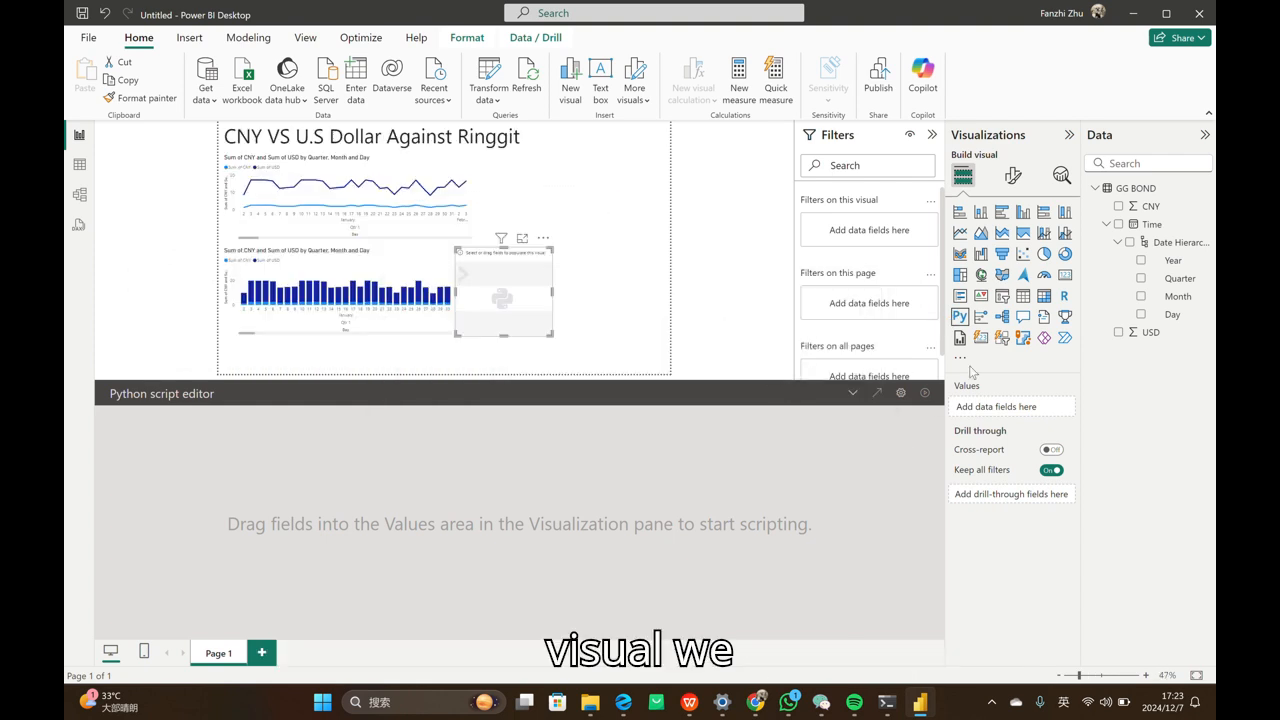
left_click(1119, 206)
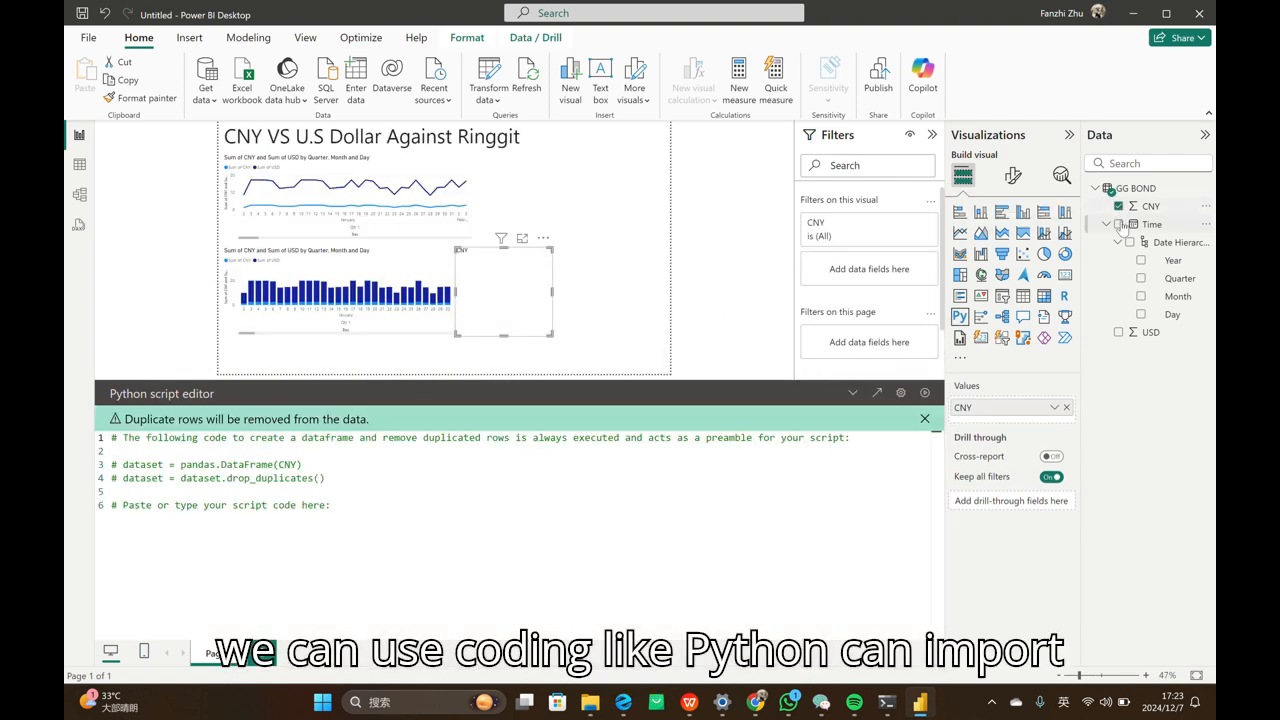
left_click(1119, 224)
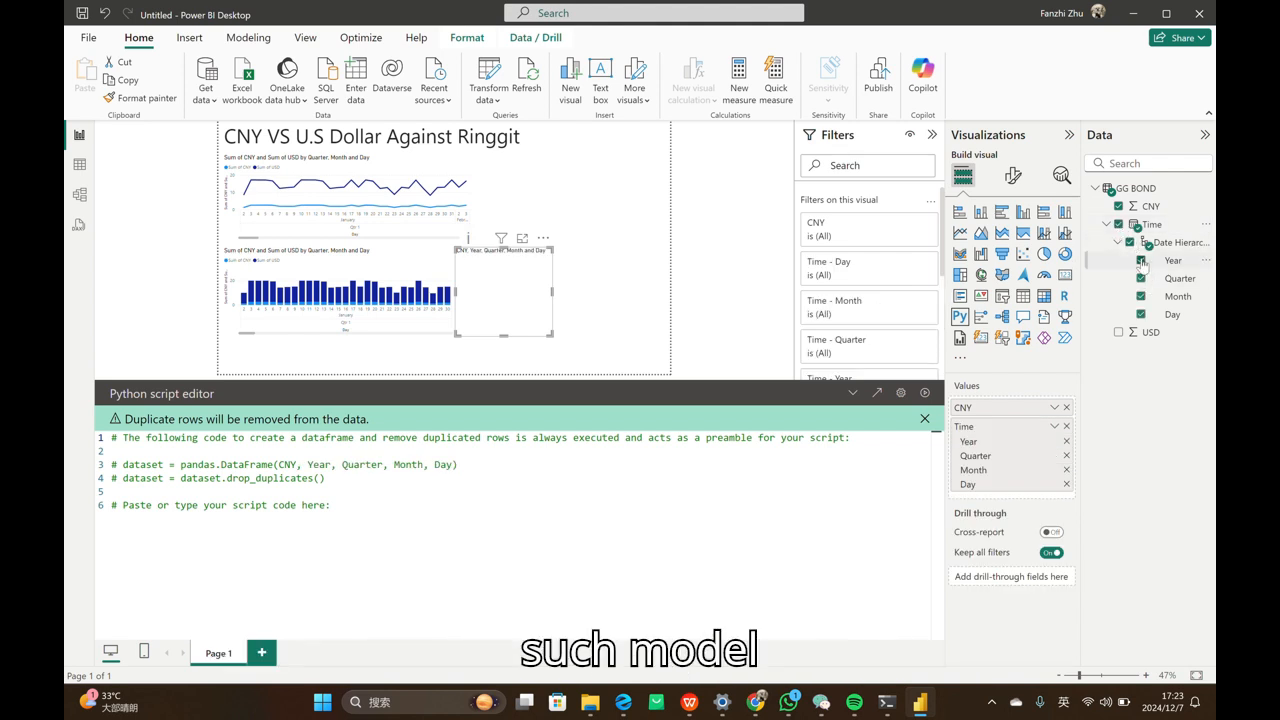
left_click(1141, 260)
left_click(1119, 332)
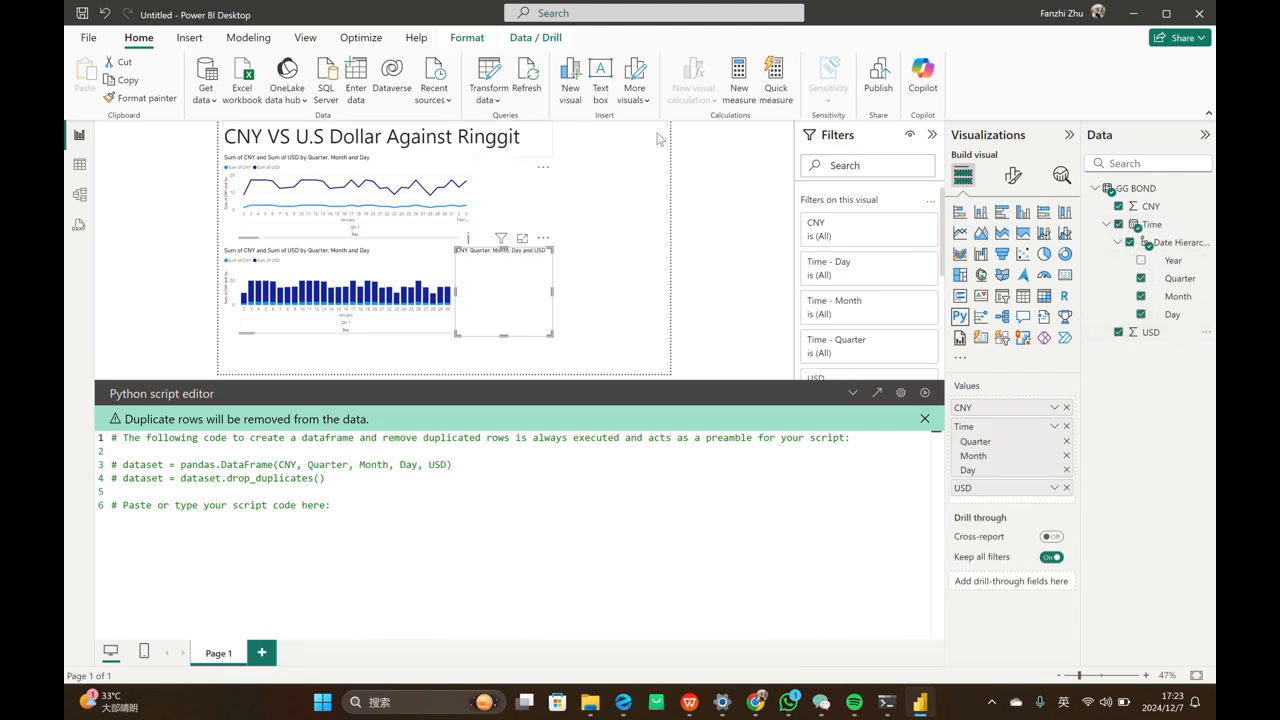
Replace the default Python script with the copied matplotlib code plotting USD and CNY bars by Day, run it and dismiss the duplicate-rows notice
left_click_drag(310, 500, 82, 424)
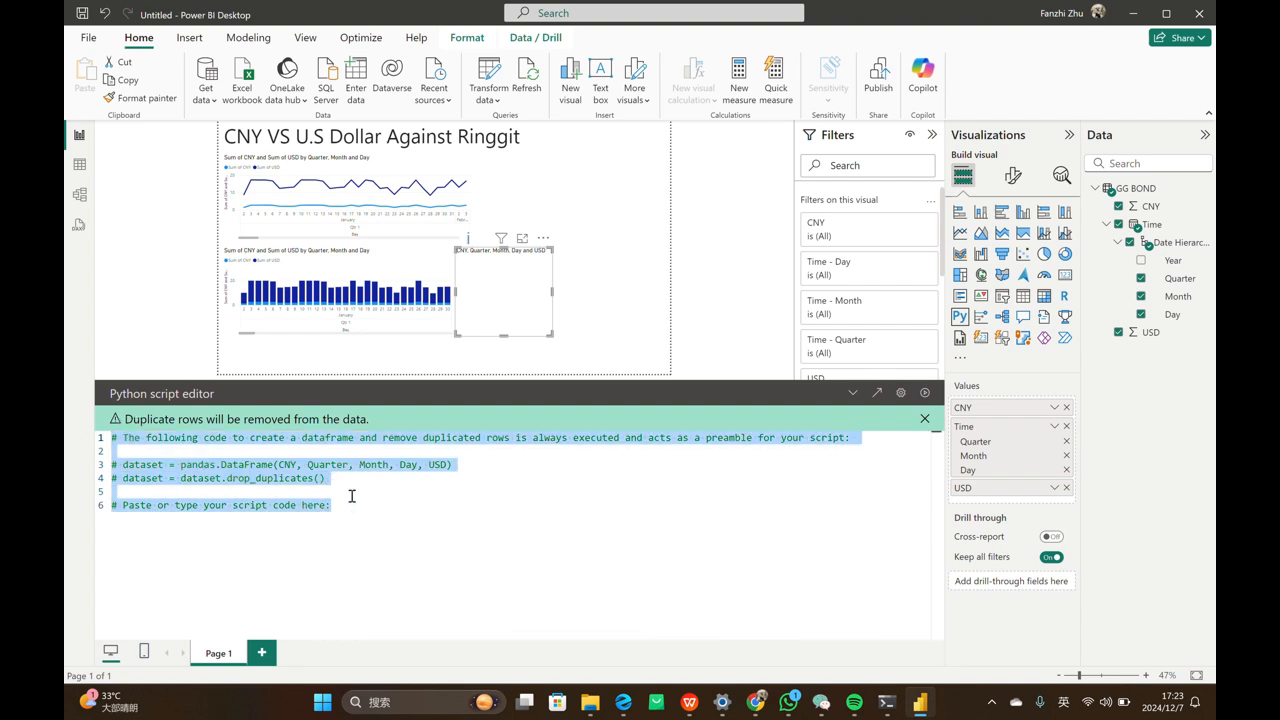
key("ctrl+v")
scroll(360, 480, "up", 2)
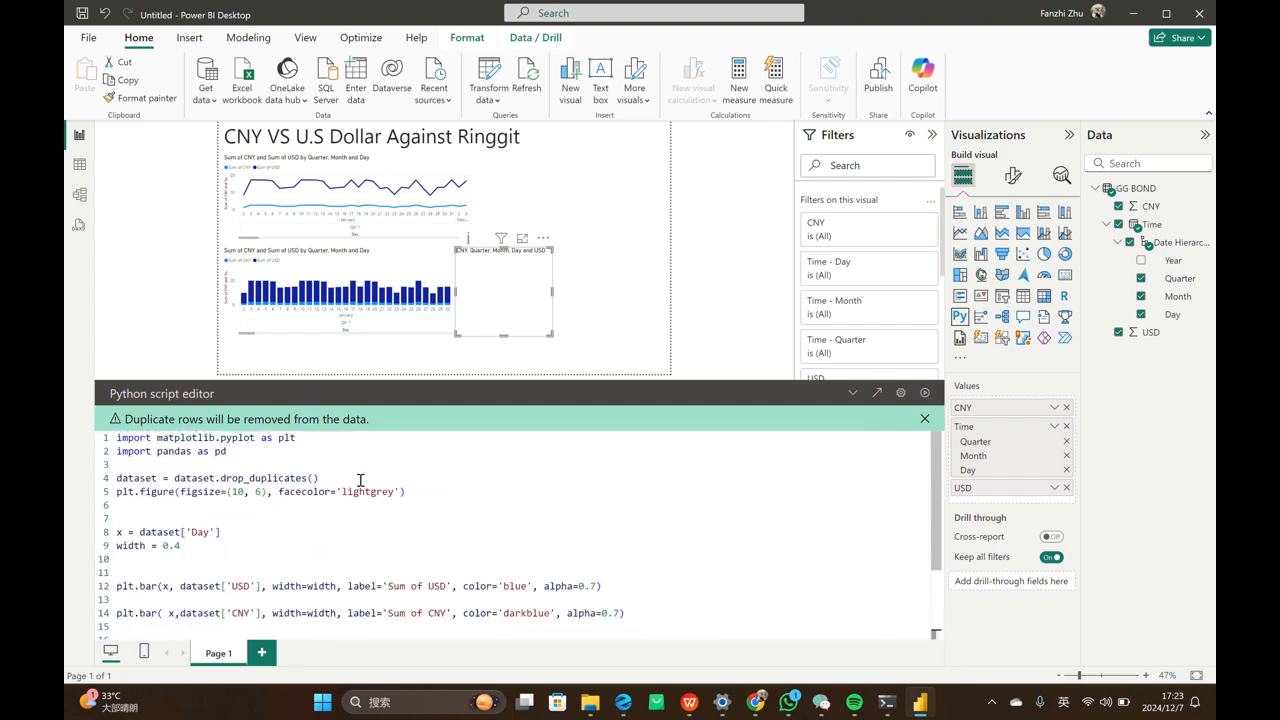
scroll(357, 485, "down", 3)
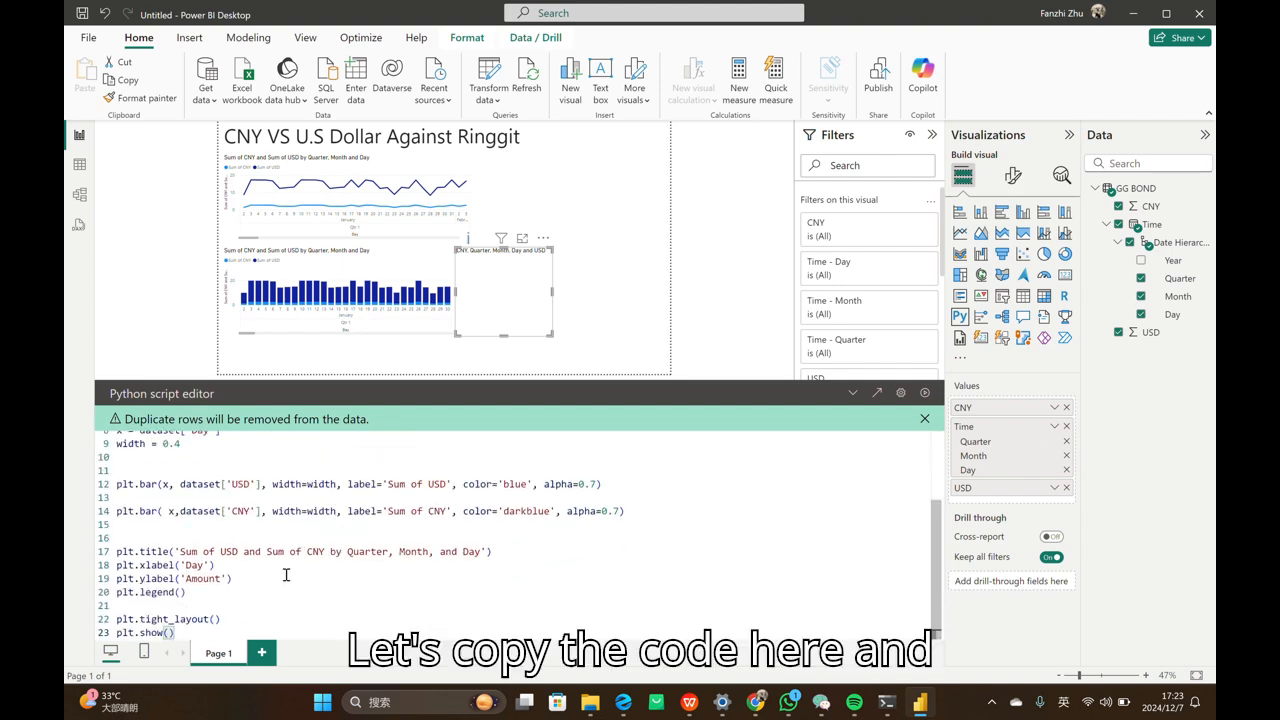
scroll(237, 586, "up", 3)
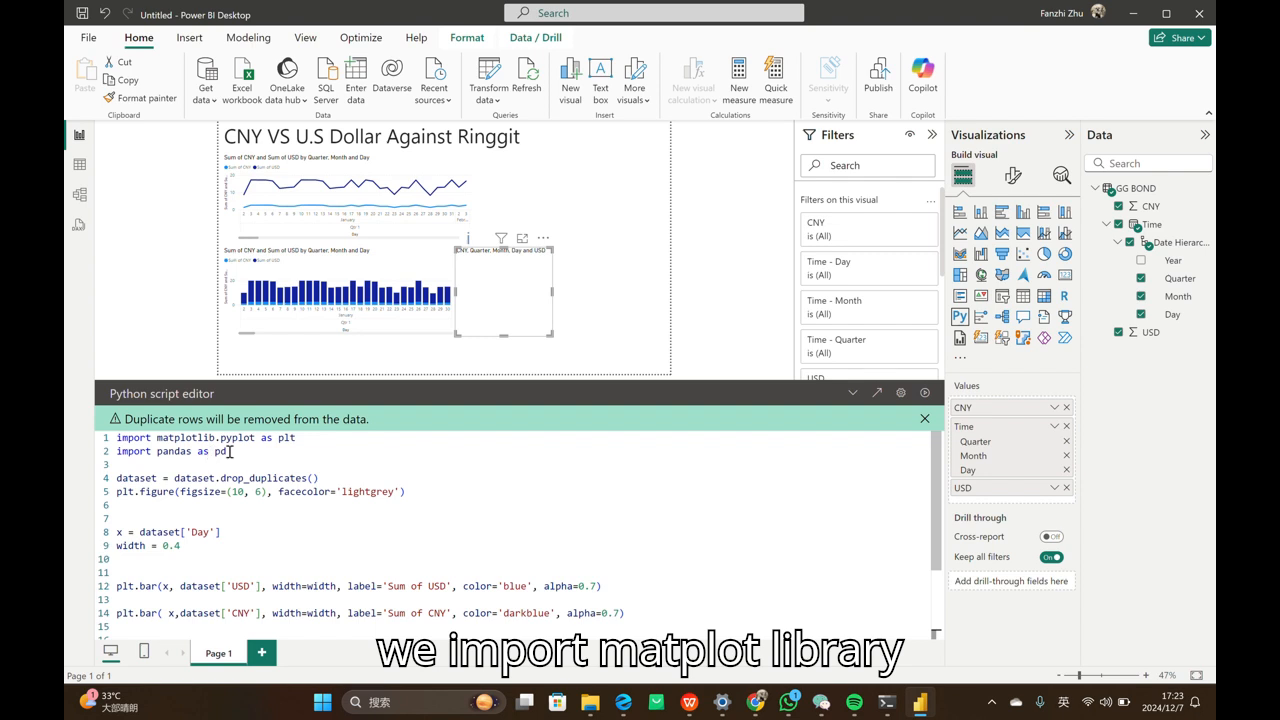
scroll(240, 455, "down", 3)
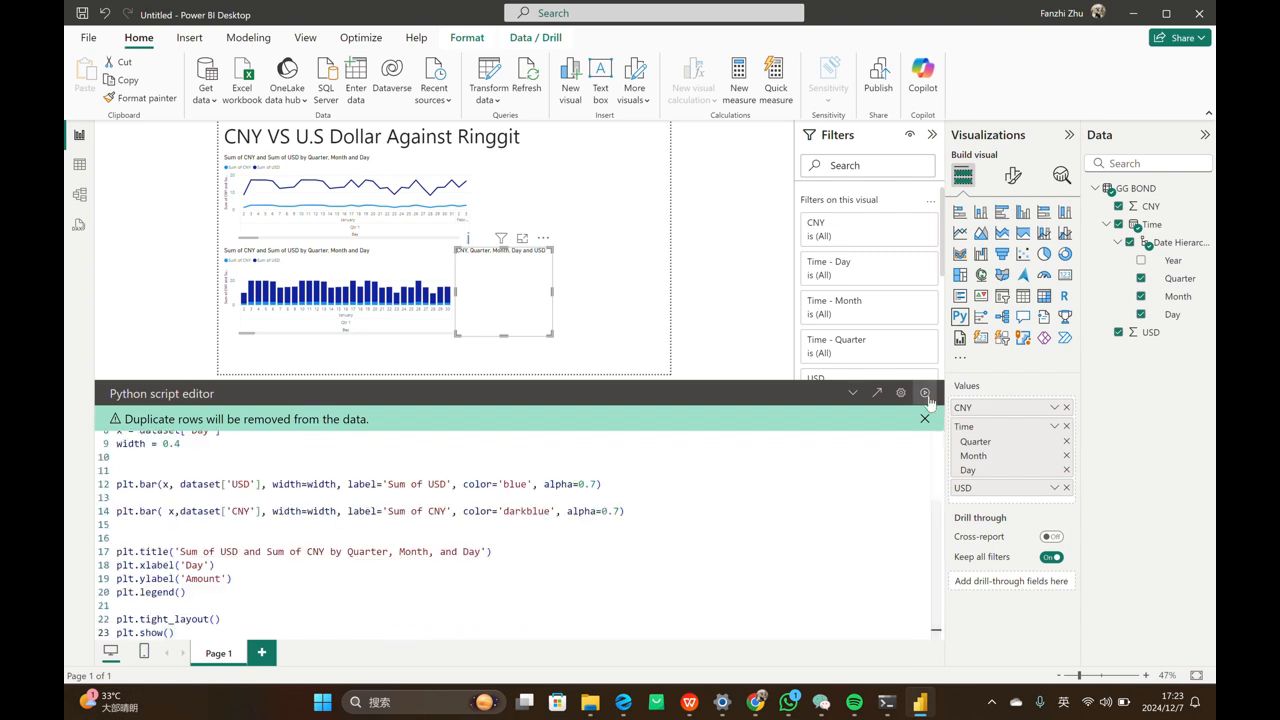
scroll(290, 575, "up", 3)
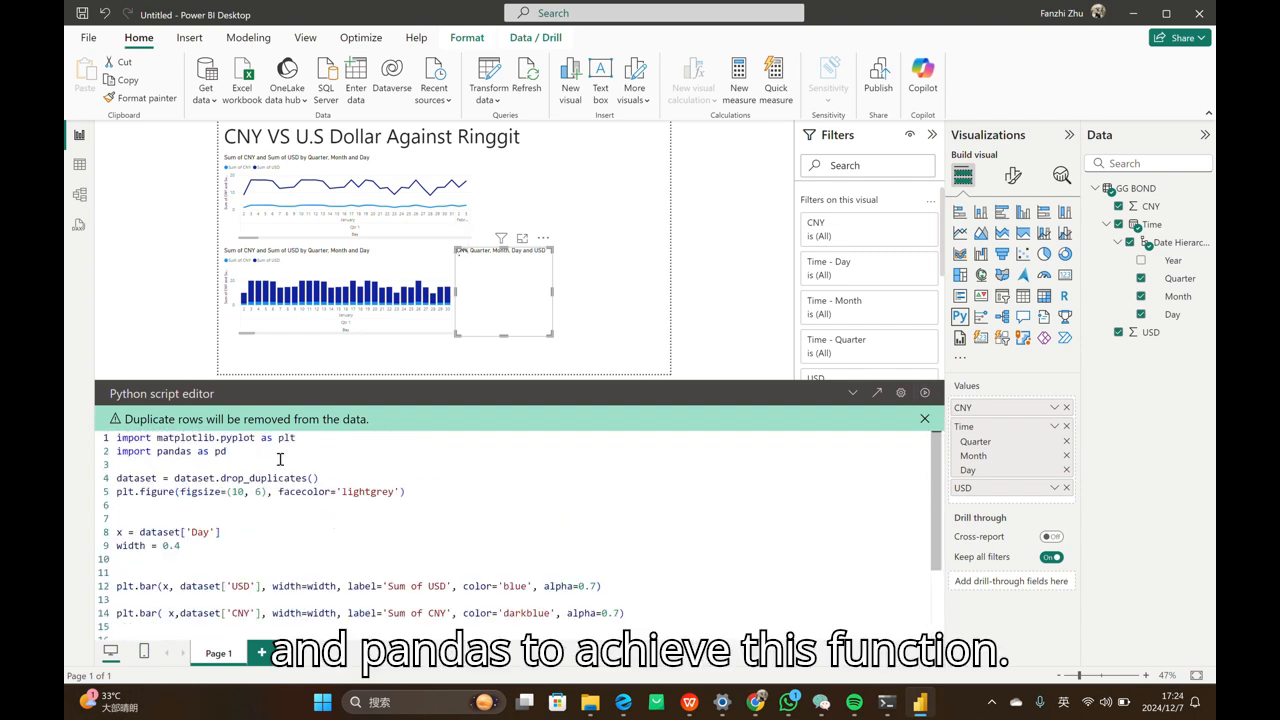
scroll(280, 459, "down", 3)
scroll(300, 450, "up", 1)
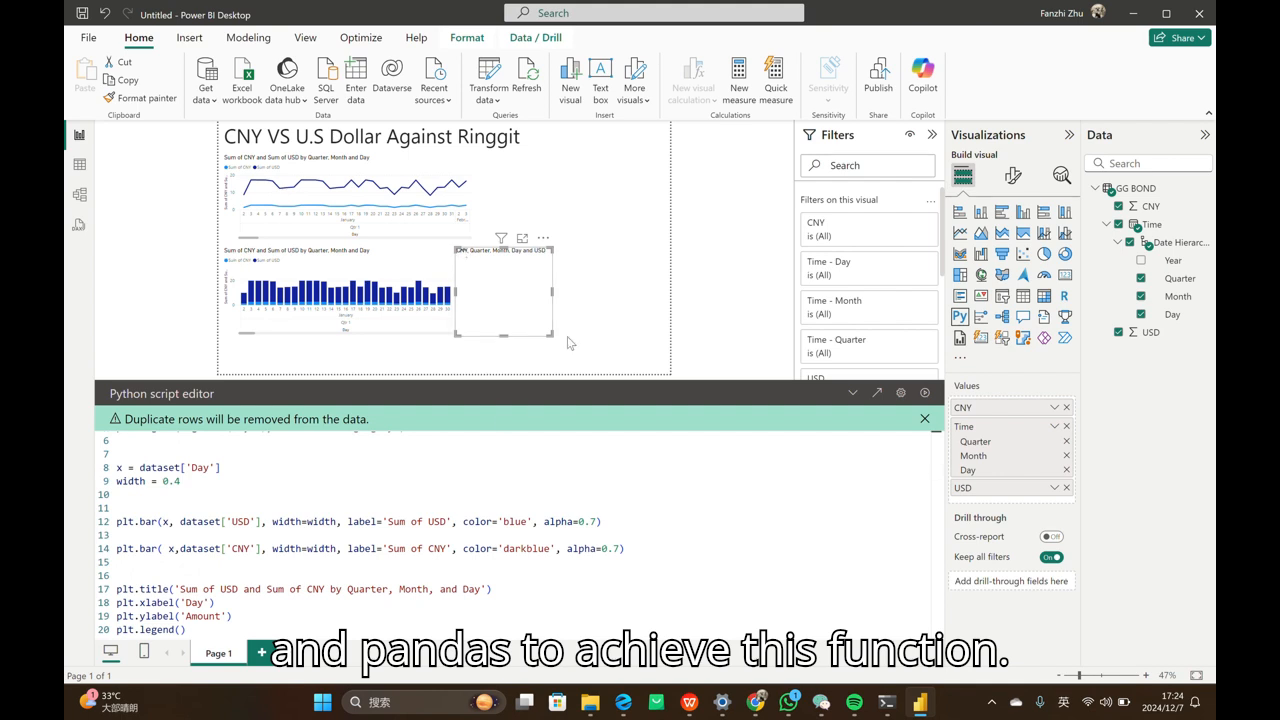
left_click(924, 418)
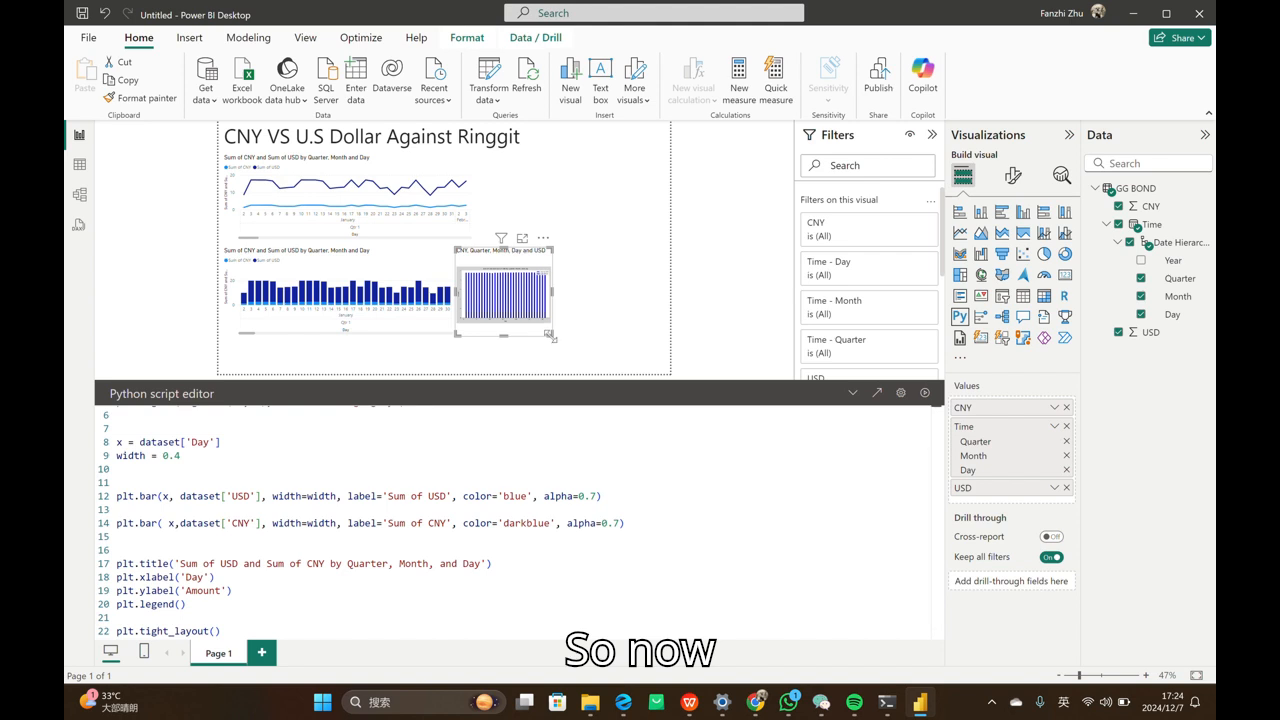
Enlarge the Python visual, collapse the script editor and reposition the visual beside the stacked column chart
left_click_drag(556, 337, 614, 351)
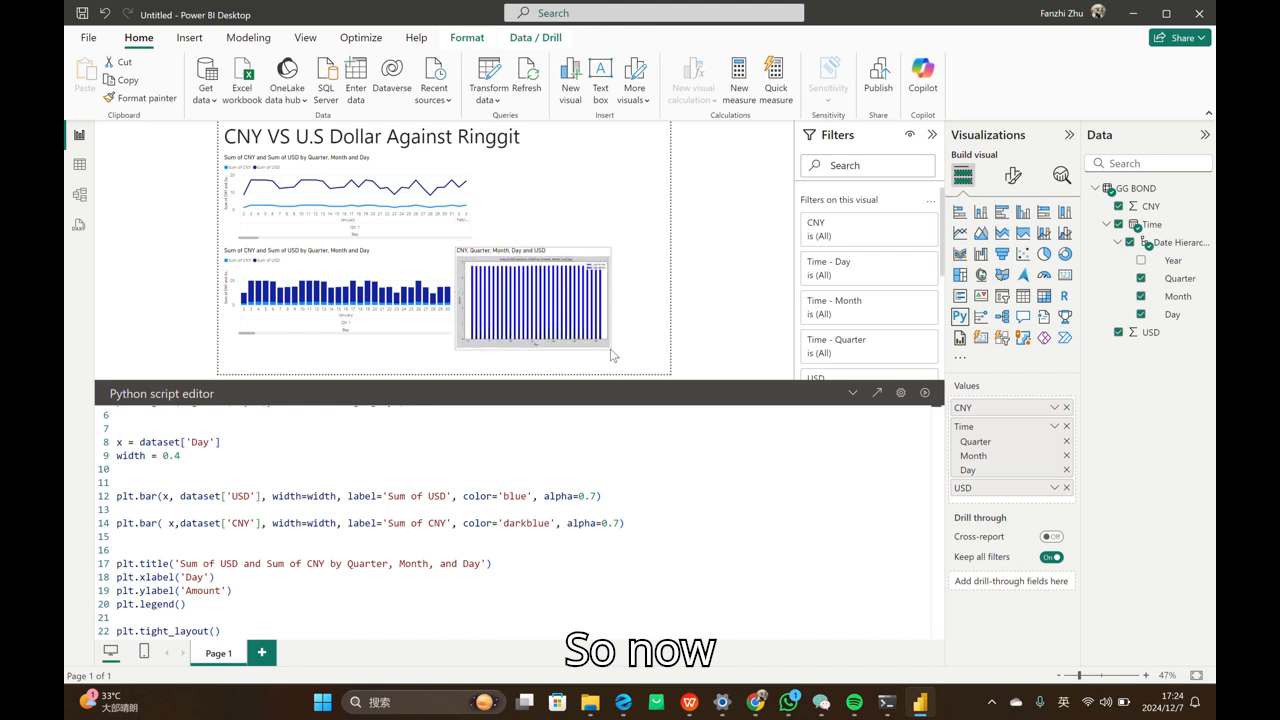
left_click(853, 395)
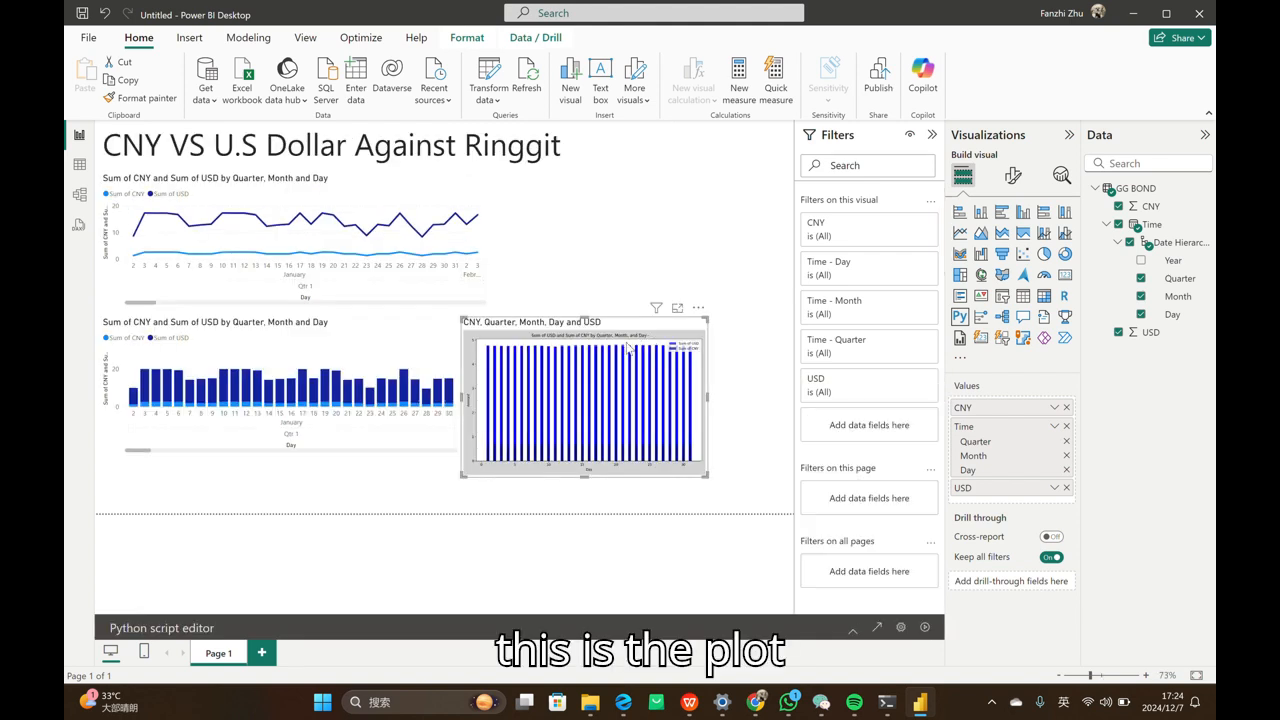
left_click(666, 279)
left_click_drag(637, 333, 671, 305)
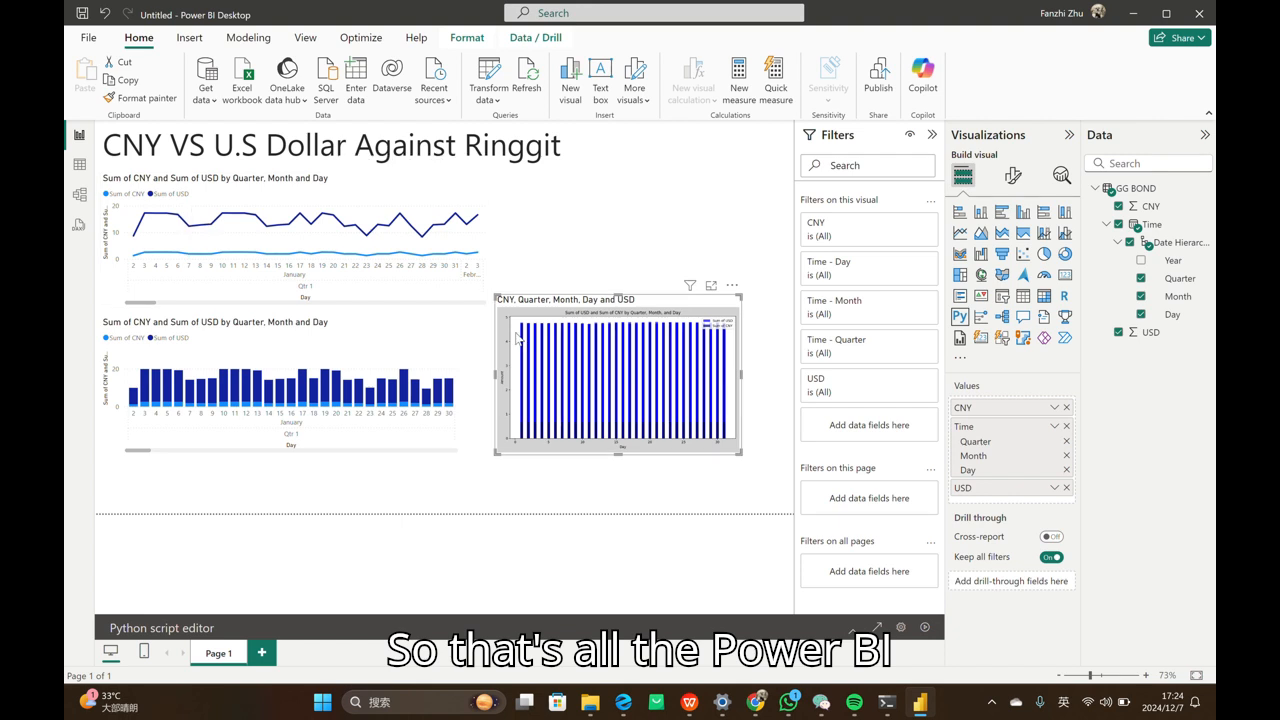
left_click(598, 254)
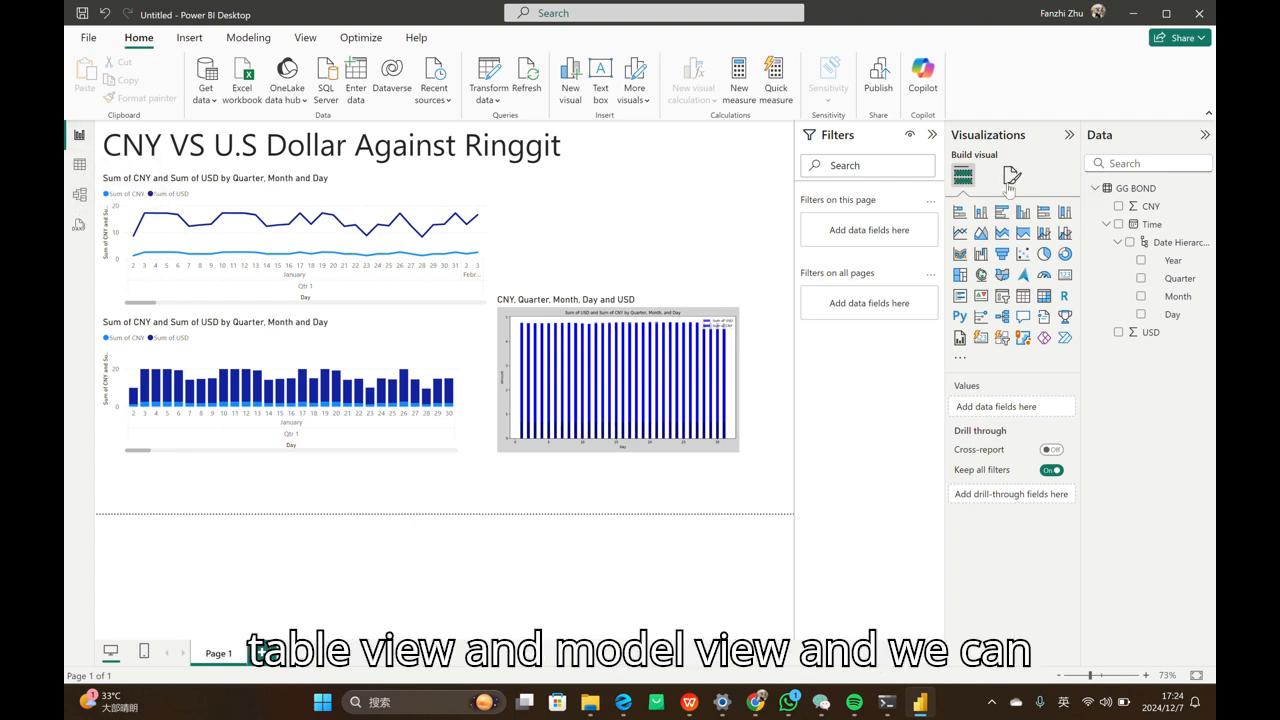
Open the line chart's visual formatting options and examine its X-axis settings
left_click(557, 378)
left_click(300, 230)
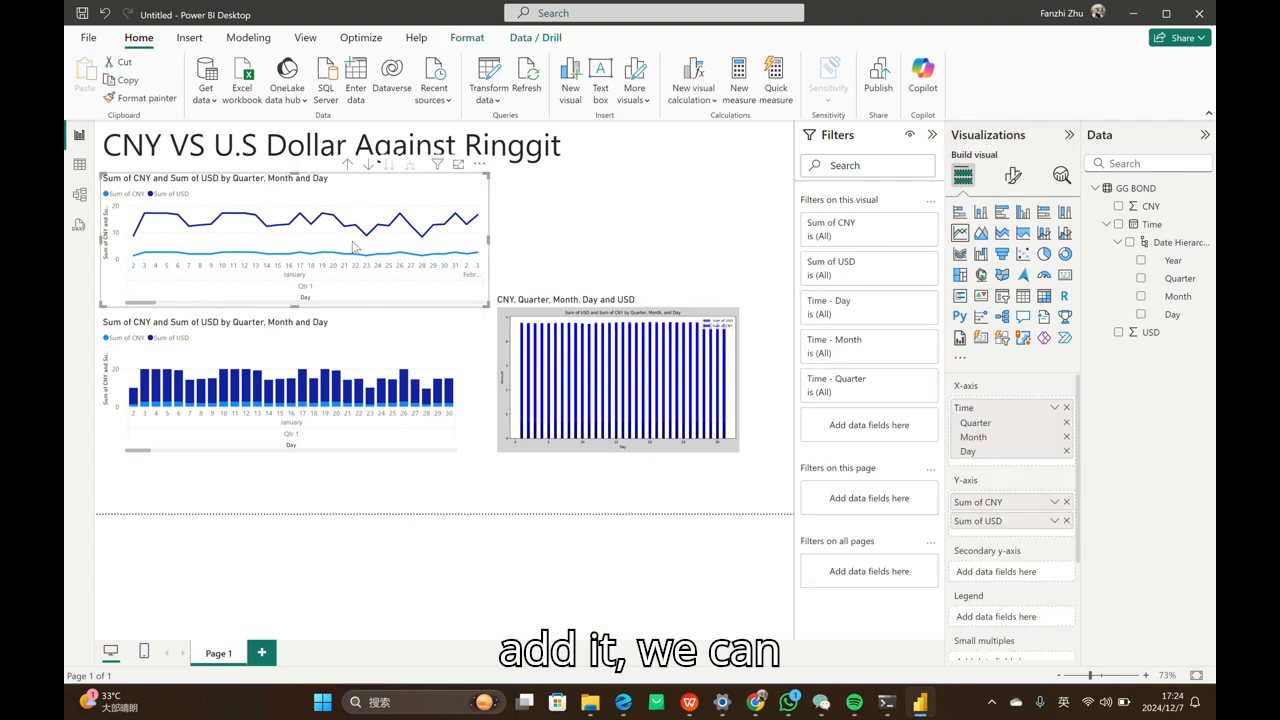
left_click(1011, 182)
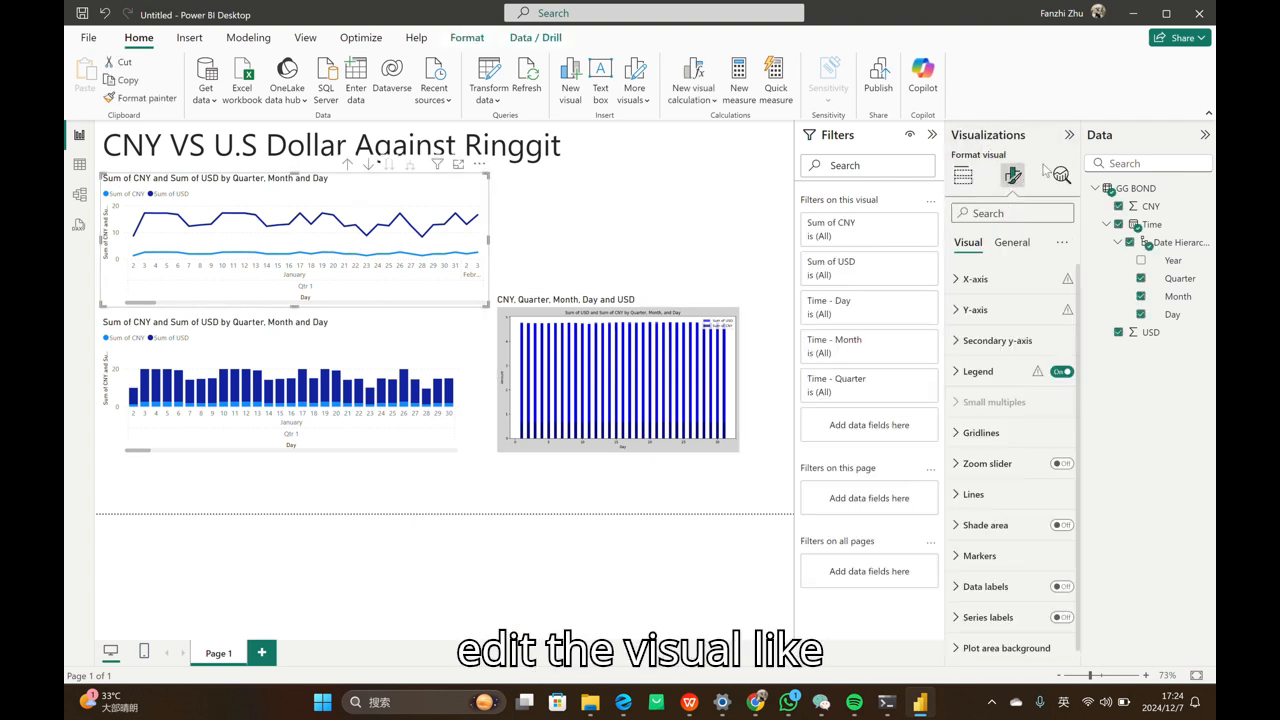
left_click(973, 284)
left_click(973, 284)
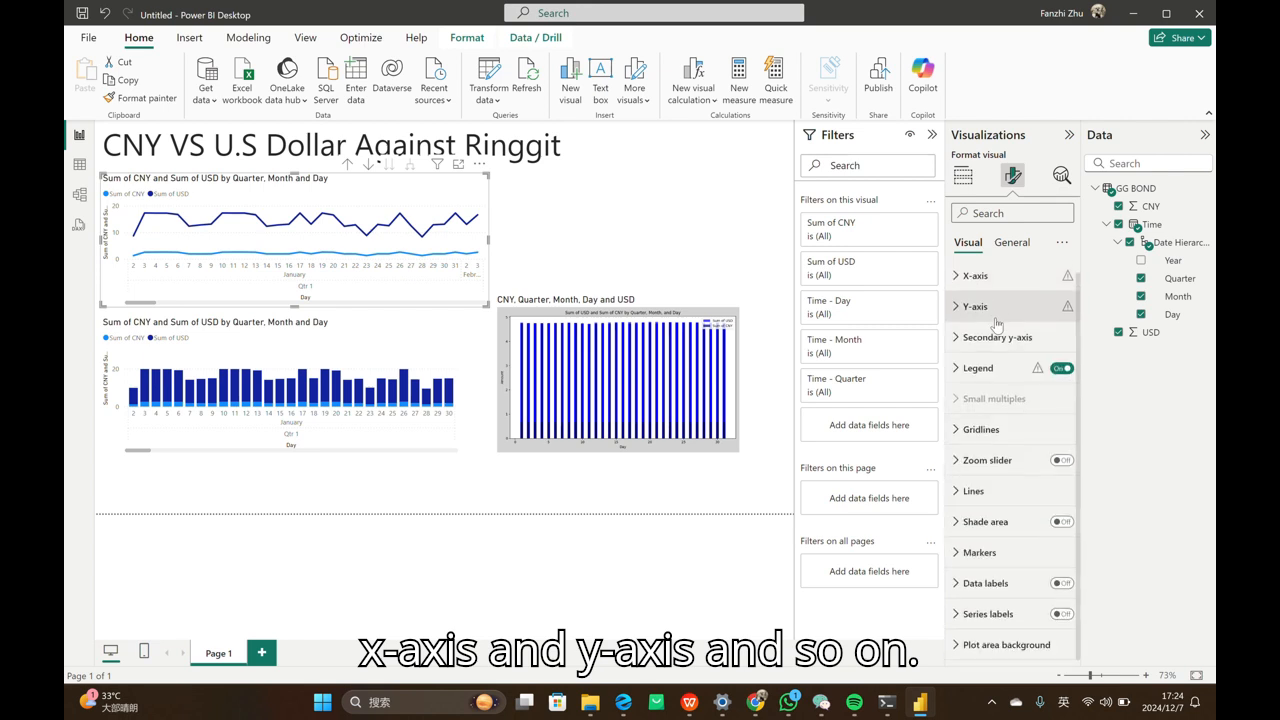